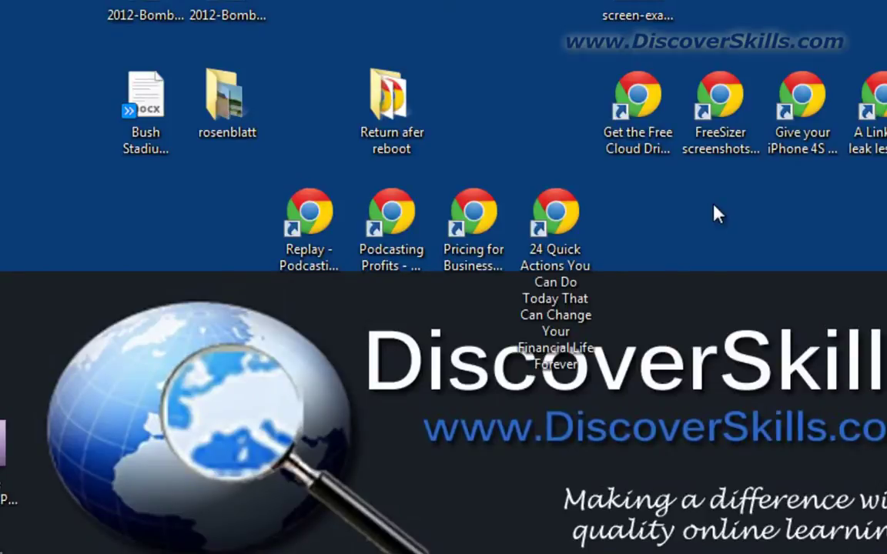
- Set the desktop icons to the small size
right_click(579, 159)
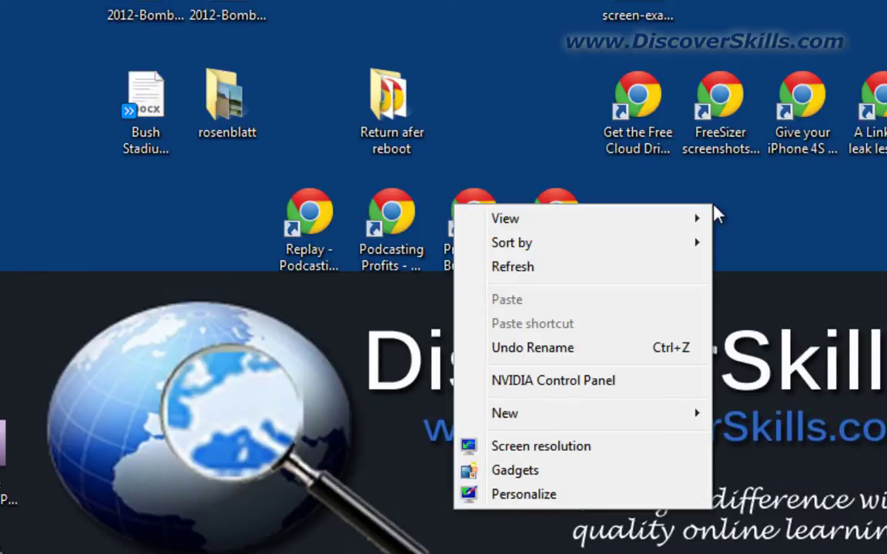
mouse_move(647, 219)
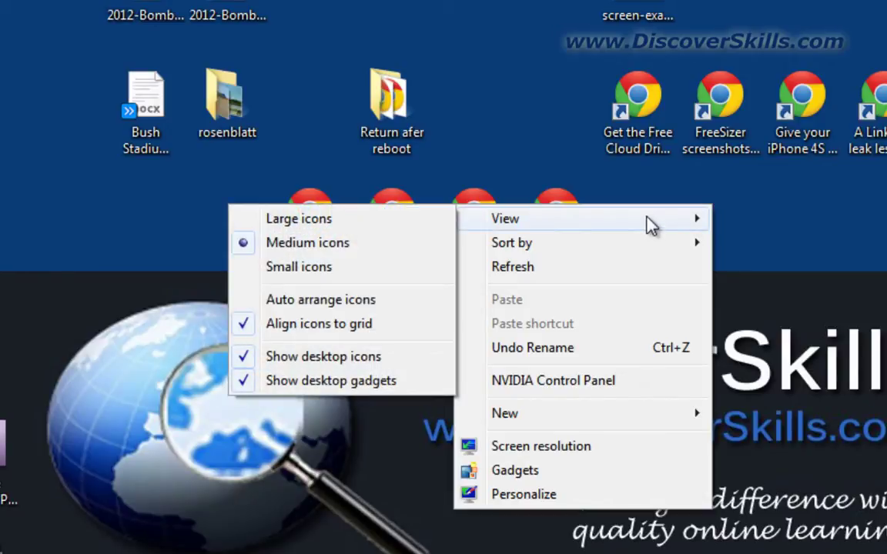
mouse_move(639, 238)
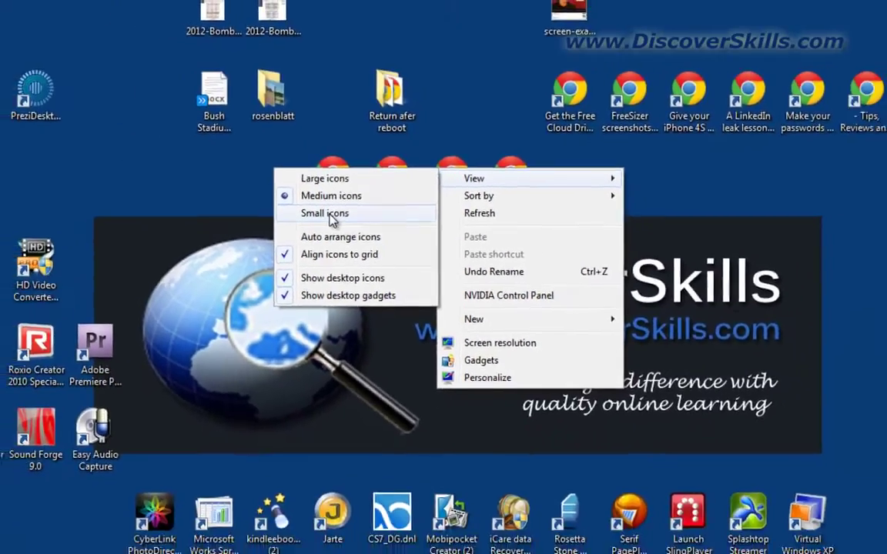
left_click(307, 317)
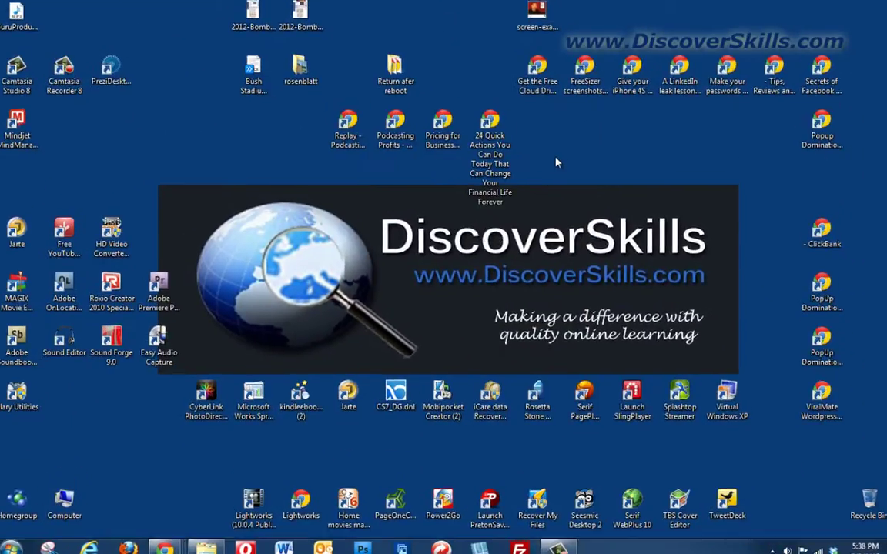
- Switch the desktop icons back to the medium size
right_click(548, 159)
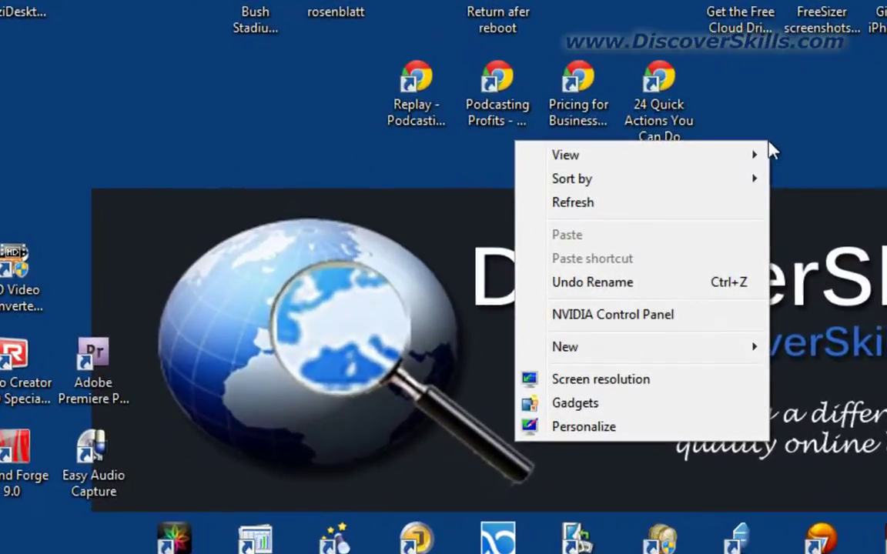
mouse_move(746, 158)
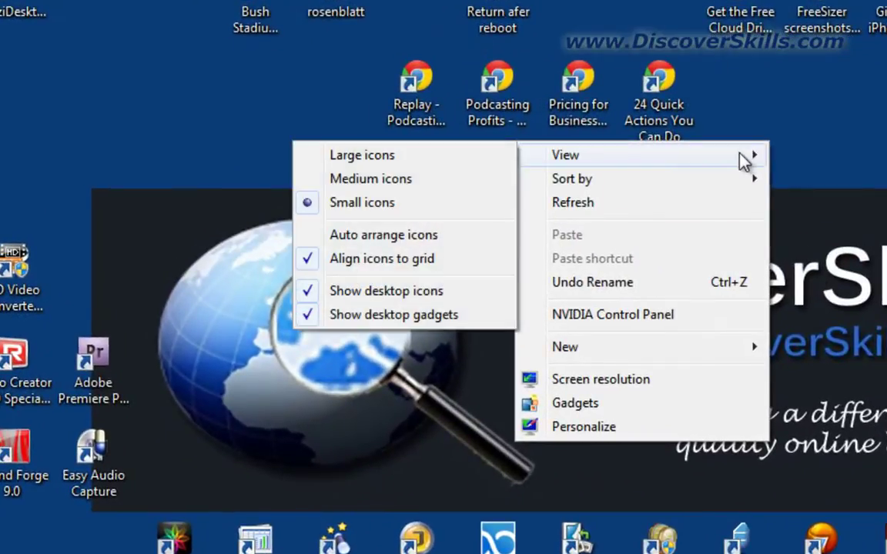
left_click(370, 178)
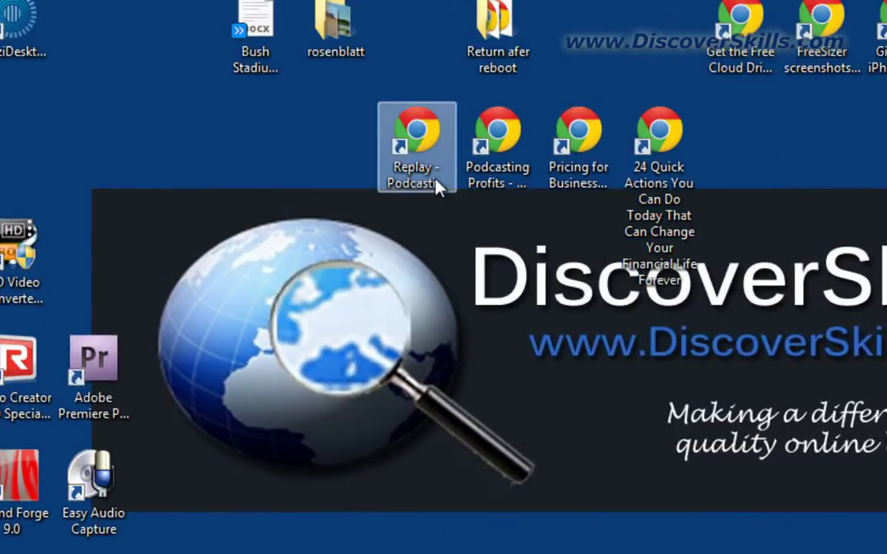
- Change the desktop icons to the large size
right_click(735, 167)
mouse_move(707, 183)
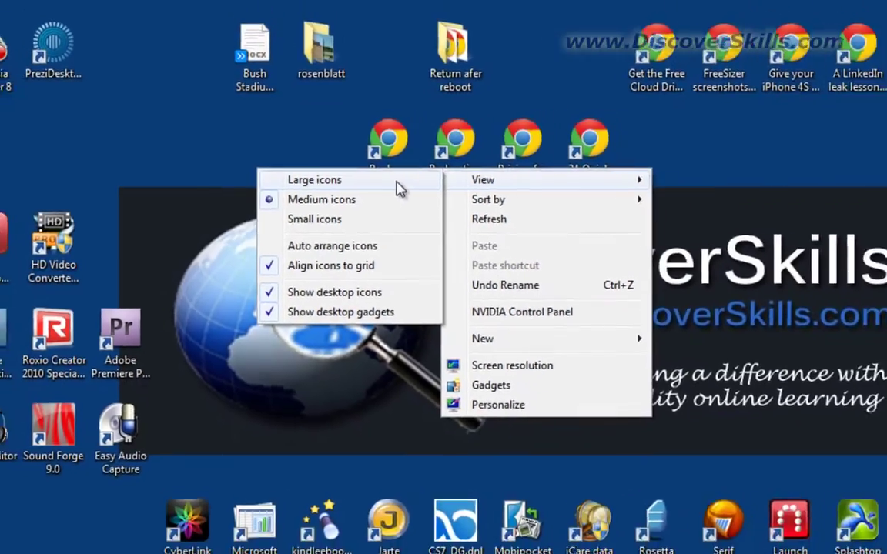
left_click(400, 189)
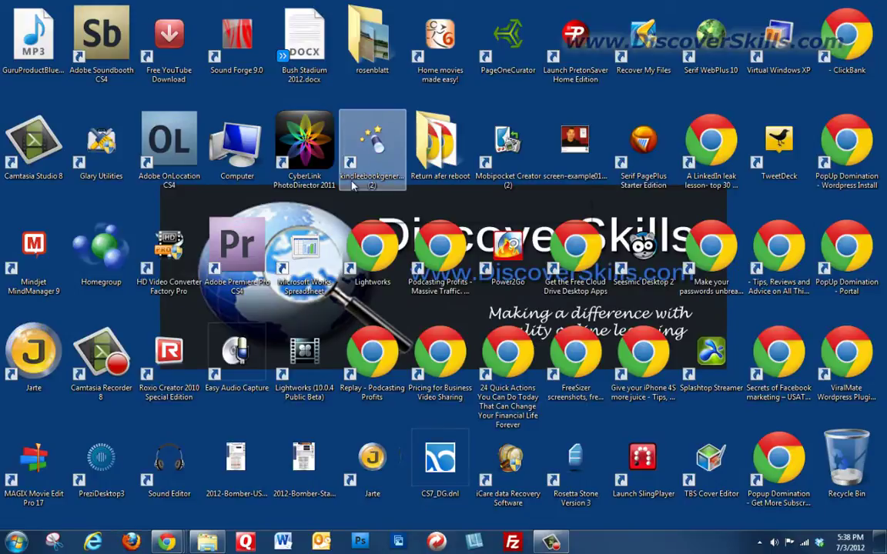
- Return the desktop icons from large to the medium size
right_click(542, 203)
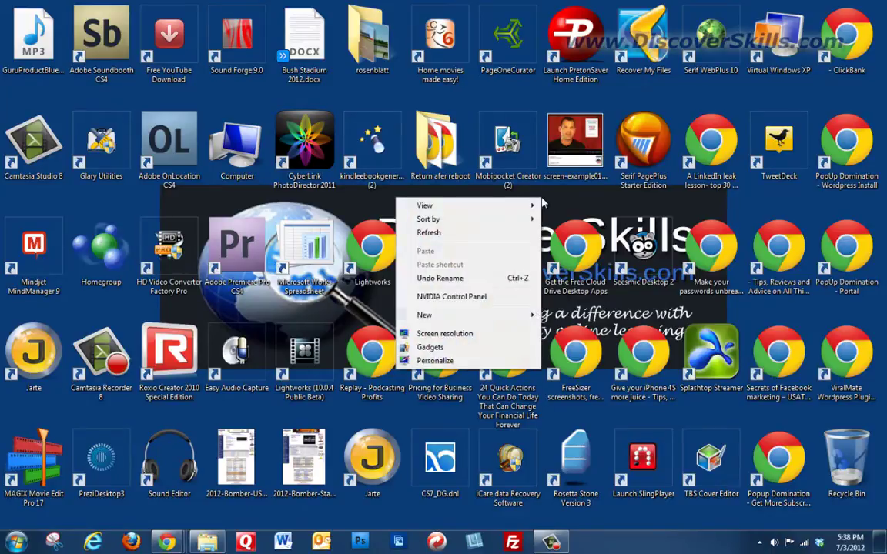
mouse_move(534, 205)
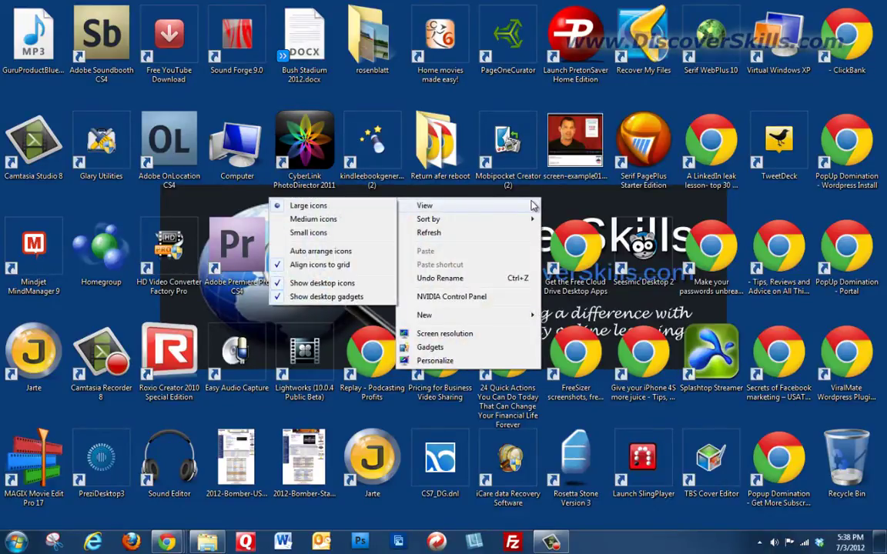
left_click(356, 221)
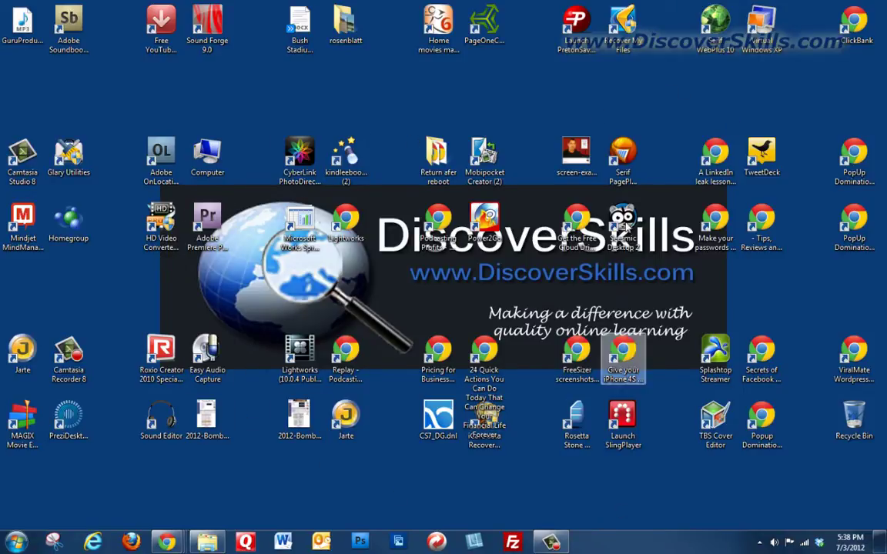
right_click(440, 90)
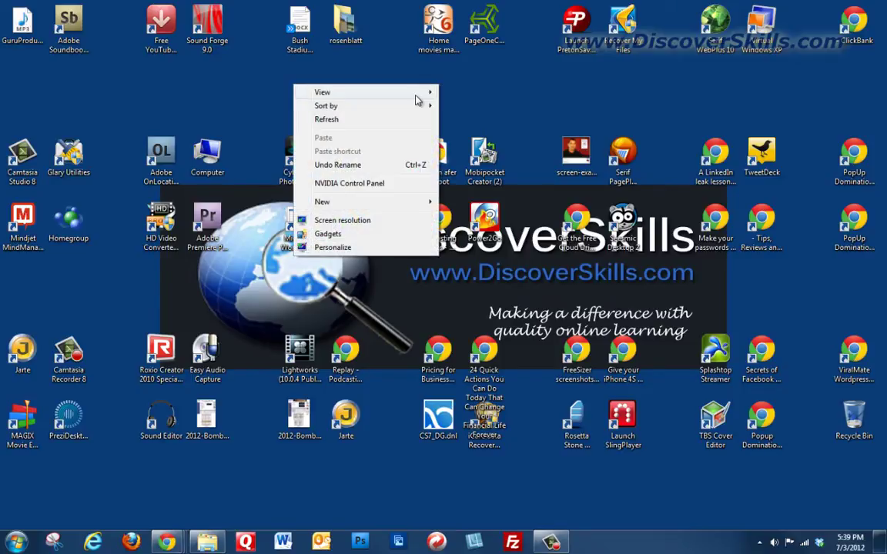
mouse_move(417, 100)
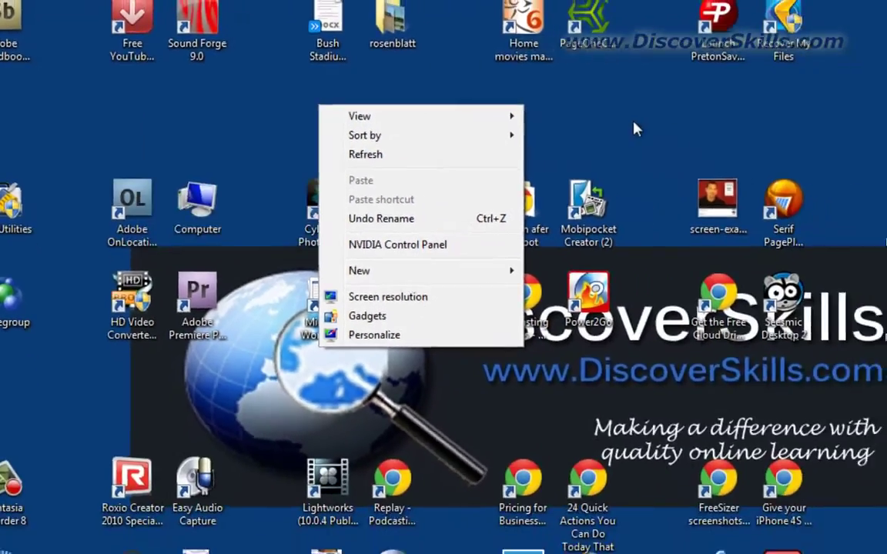
left_click(870, 161)
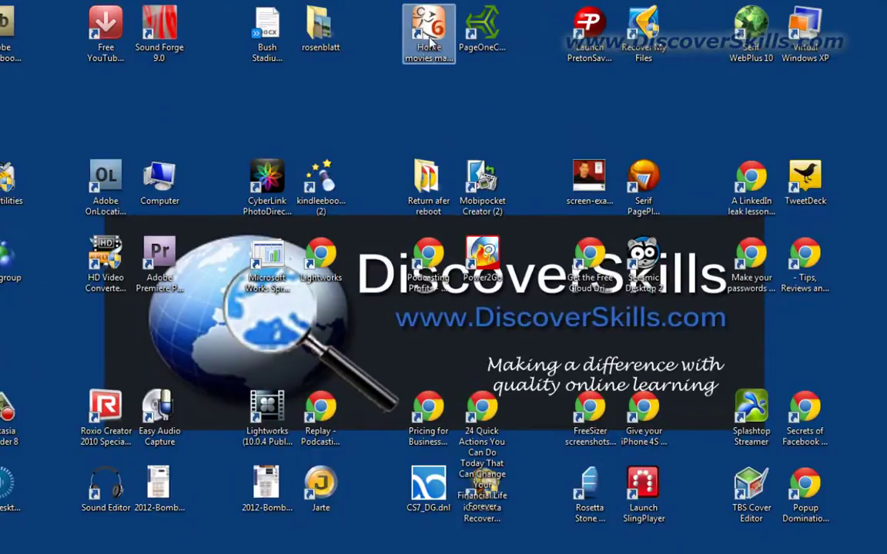
- Place CyberLink PhotoDirector beside PageOneCurator, Home movies under Sound Forge, and Mobipocket Creator, Return afer reboot and kindleebookgenerator in the row below PageOneCurator
left_click_drag(429, 44, 161, 115)
left_click_drag(267, 183, 416, 37)
left_click_drag(316, 178, 475, 107)
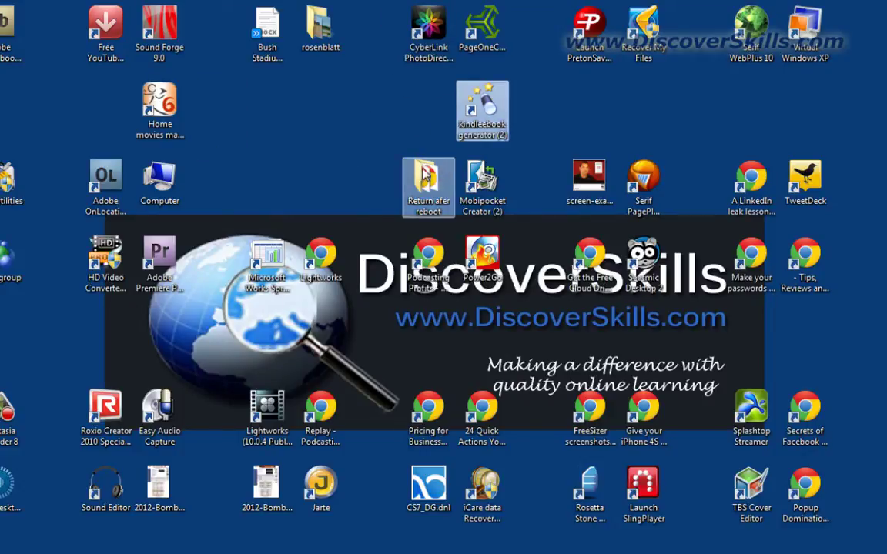
left_click_drag(422, 175, 422, 99)
left_click_drag(479, 179, 376, 108)
- Move the screen-example image and Serif PagePlus up into the second row, and line up Power2Go and Home movies beside Mobipocket Creator
left_click_drag(588, 179, 589, 107)
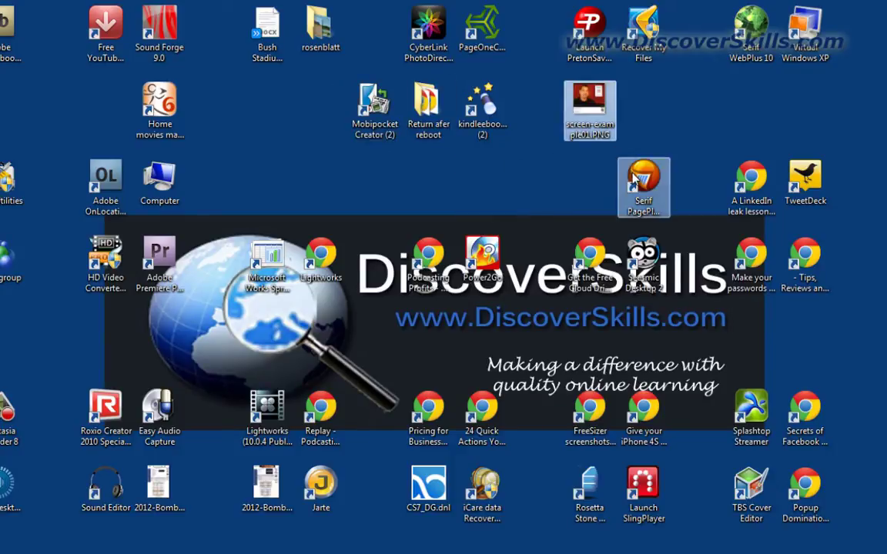
left_click_drag(633, 179, 633, 104)
left_click_drag(489, 258, 316, 108)
left_click_drag(175, 104, 300, 111)
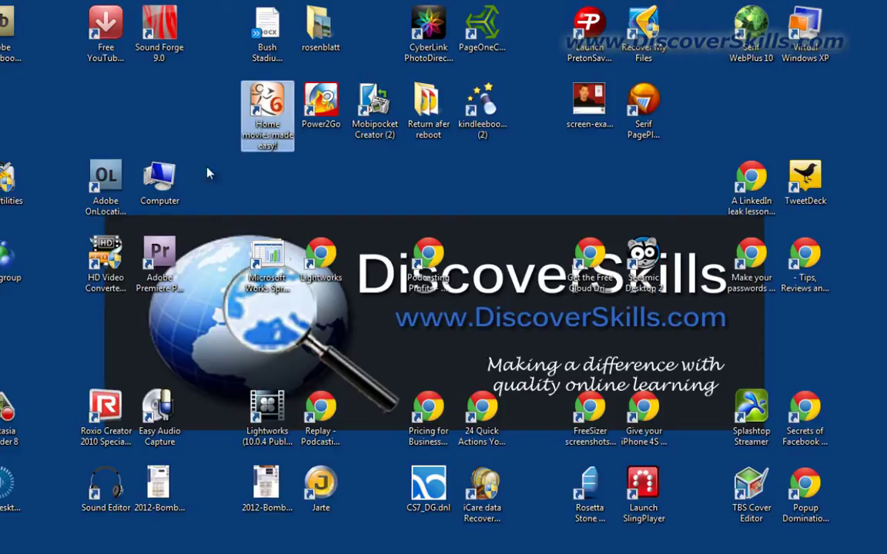
- Turn on automatic arrangement of the desktop icons
right_click(354, 198)
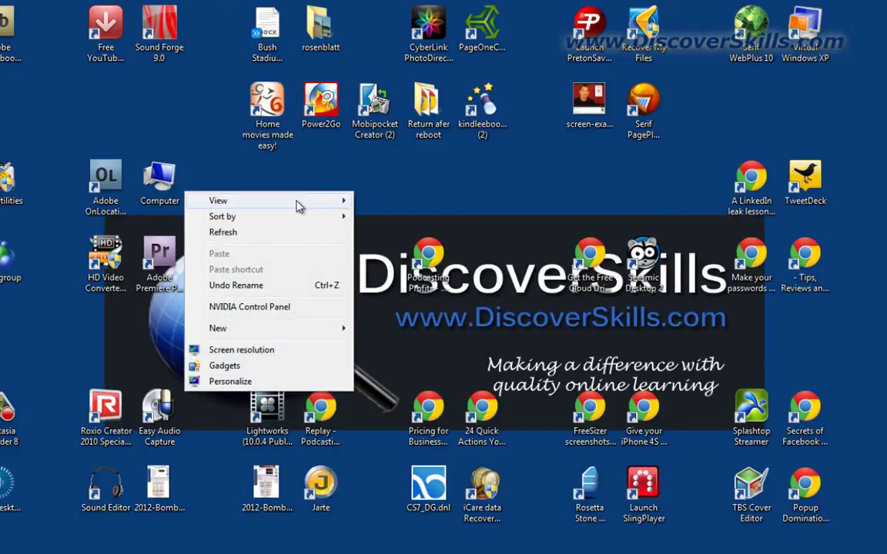
mouse_move(297, 202)
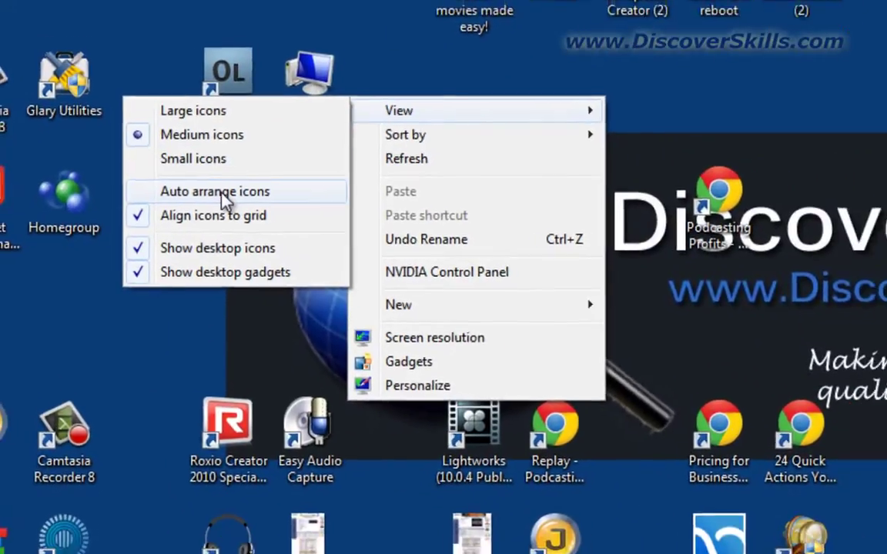
left_click(231, 189)
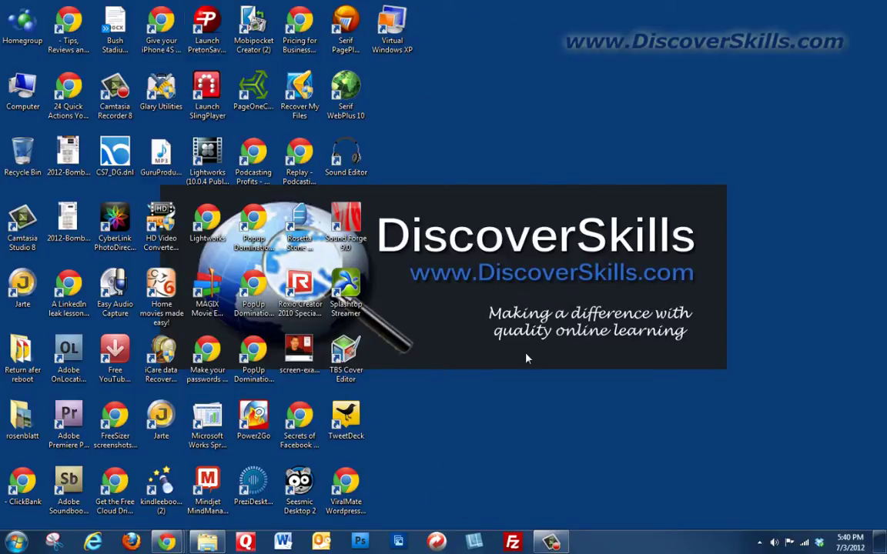
- Try to move Virtual Windows XP, Serif WebPlus 10 and Sound Editor out of the arranged columns into the empty desktop area
left_click(393, 29)
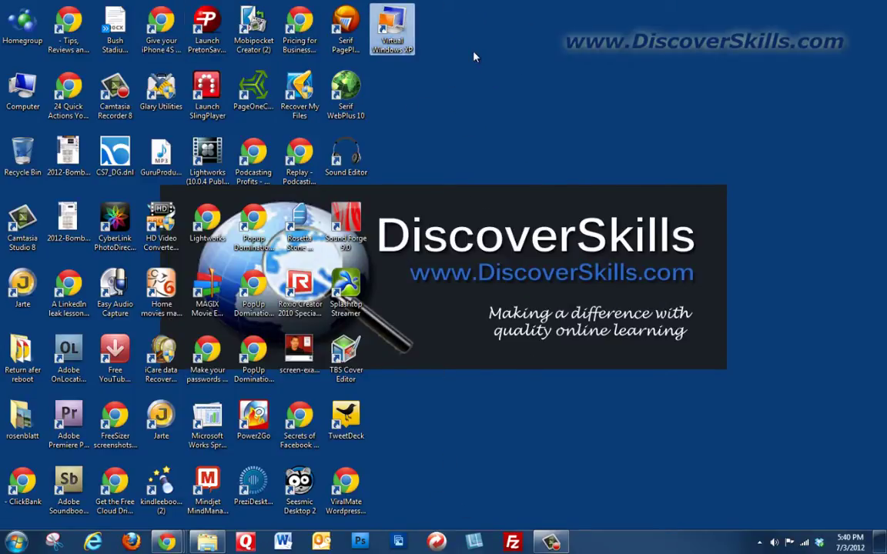
left_click_drag(405, 37, 713, 123)
left_click_drag(346, 97, 643, 158)
left_click_drag(342, 157, 539, 123)
left_click_drag(346, 92, 561, 116)
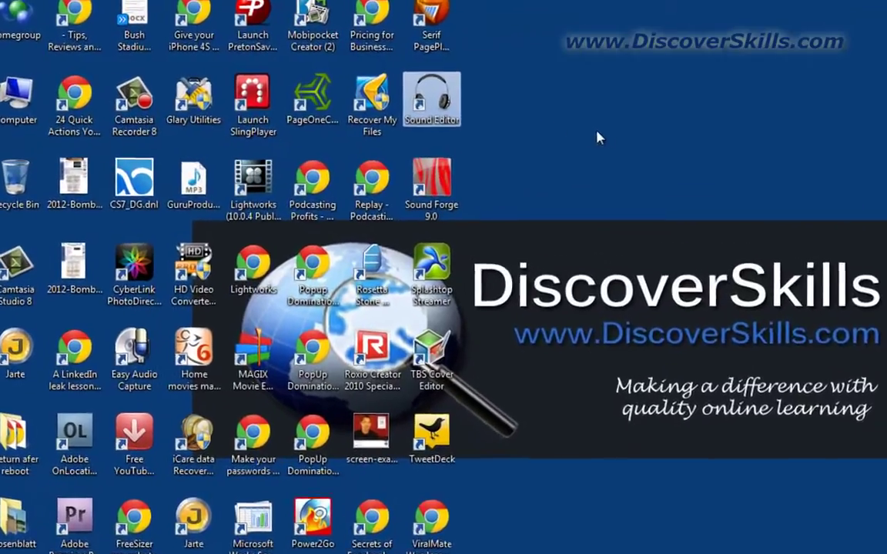
- Turn off automatic arrangement of the desktop icons
right_click(599, 137)
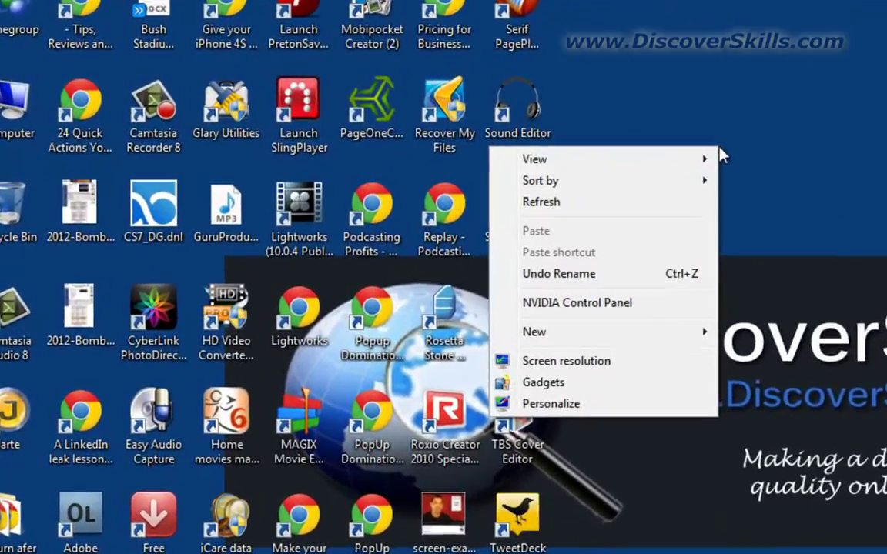
mouse_move(568, 142)
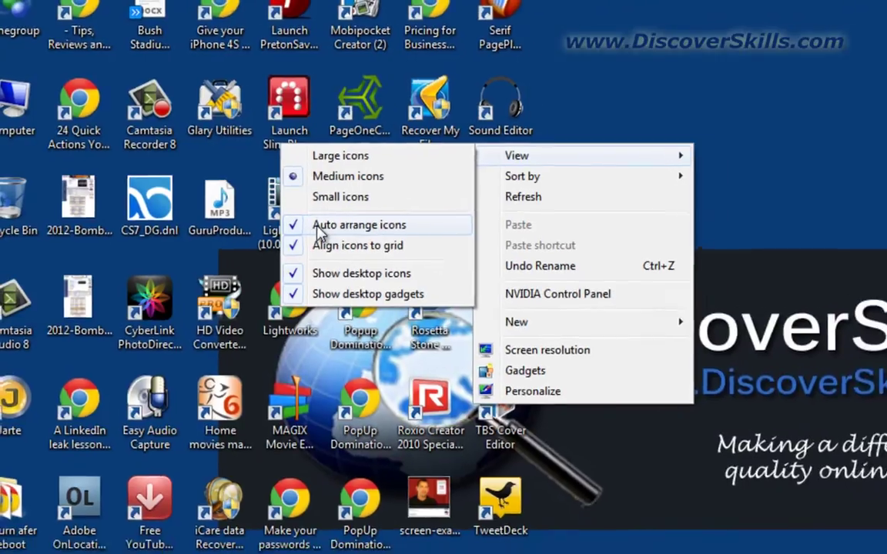
left_click(327, 235)
- Move Sound Forge 9.0, Sound Editor and Serif PagePlus Starter Edition to separate spots in the empty desktop area
left_click_drag(520, 214, 877, 174)
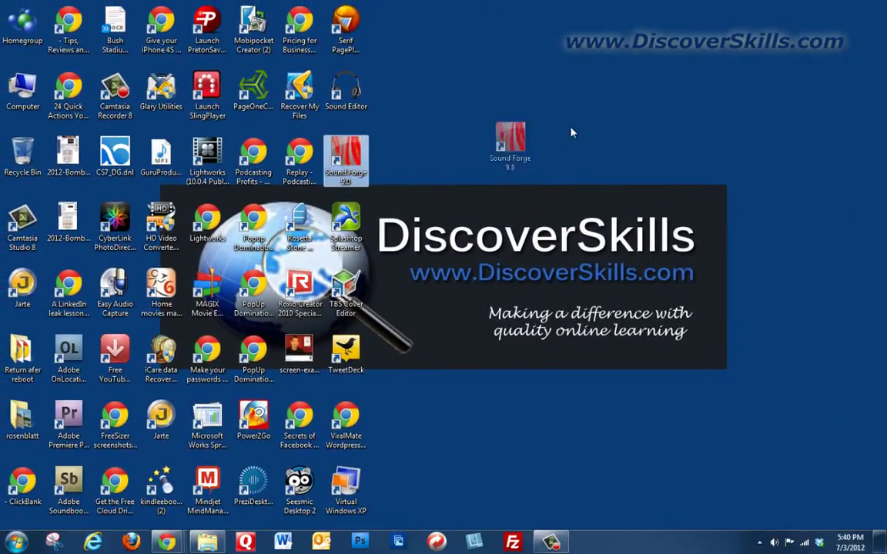
left_click_drag(571, 134, 576, 148)
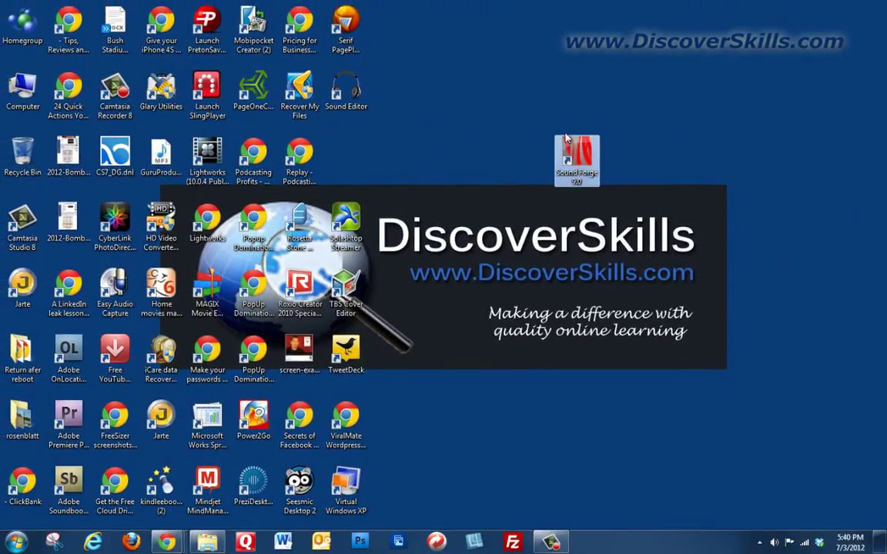
left_click_drag(346, 89, 608, 91)
left_click_drag(358, 31, 775, 171)
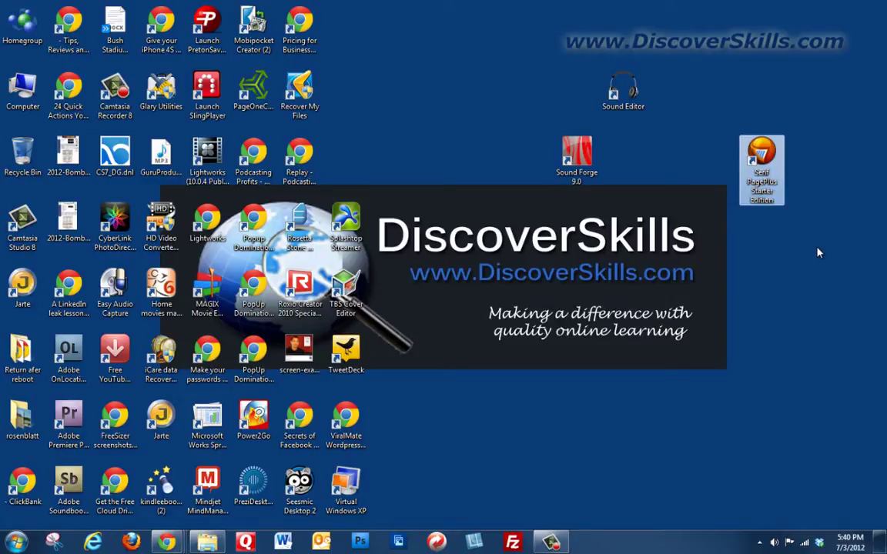
right_click(500, 77)
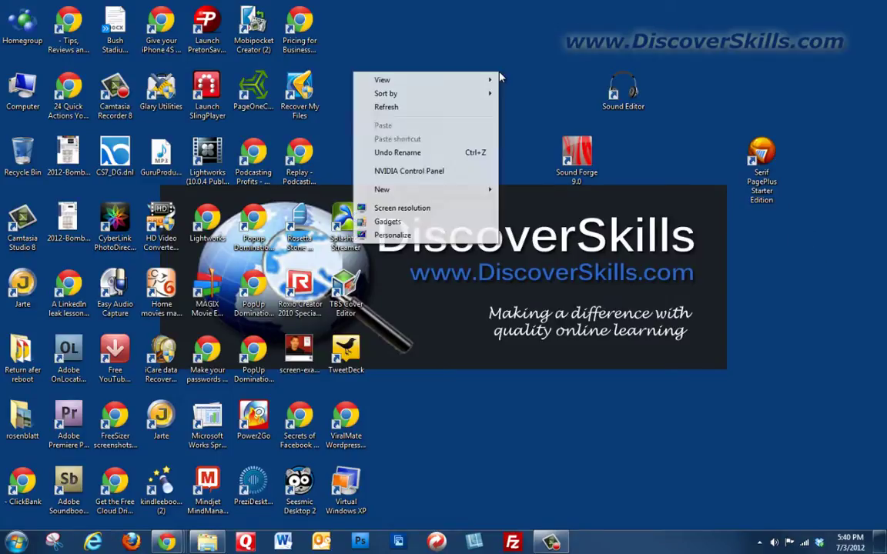
mouse_move(475, 87)
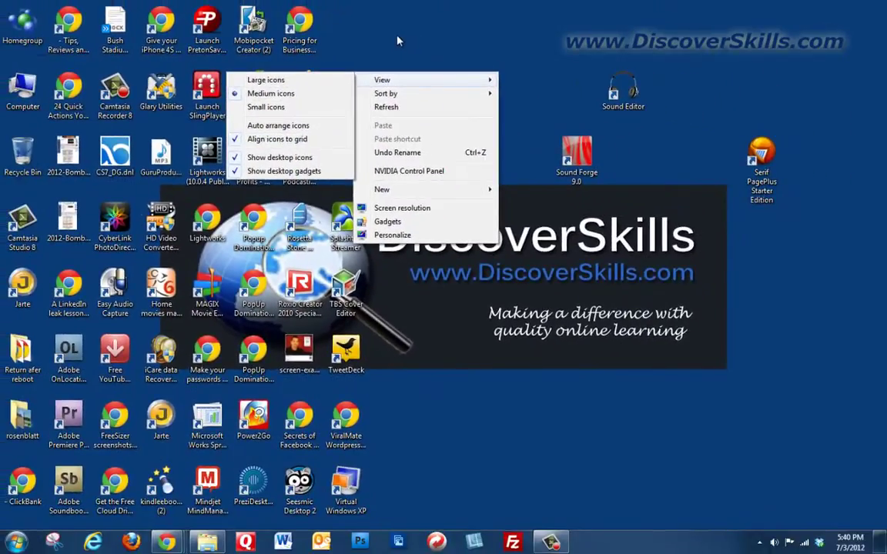
left_click(504, 42)
- Test grid alignment by moving Sound Forge 9.0 near Recover My Files, nudging it slightly, and placing it farther out in the Replay shortcut's row
left_click_drag(569, 150, 394, 121)
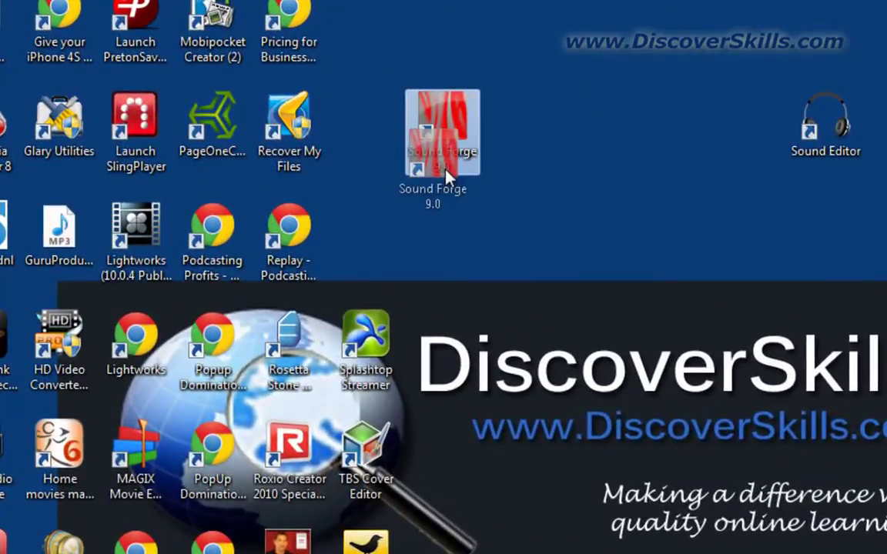
left_click_drag(446, 172, 412, 184)
left_click_drag(384, 143, 608, 231)
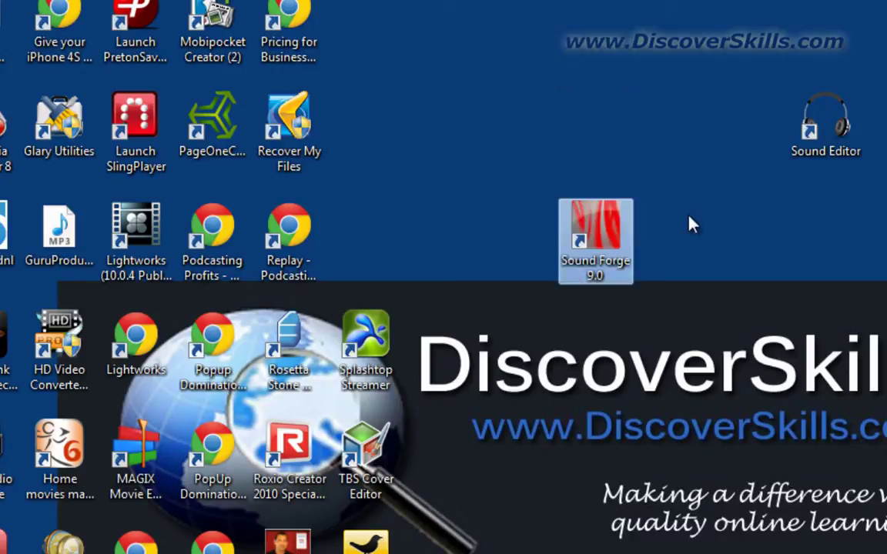
- Place Sound Editor directly above Sound Forge 9.0 and Serif PagePlus in the same row, leaving one empty column between them
left_click_drag(830, 146, 754, 250)
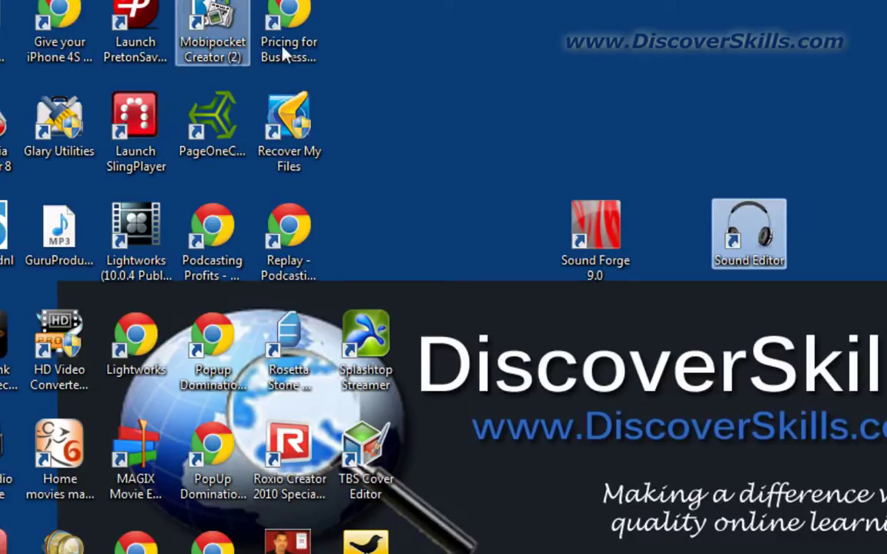
left_click_drag(745, 231, 591, 119)
left_click_drag(878, 100, 763, 91)
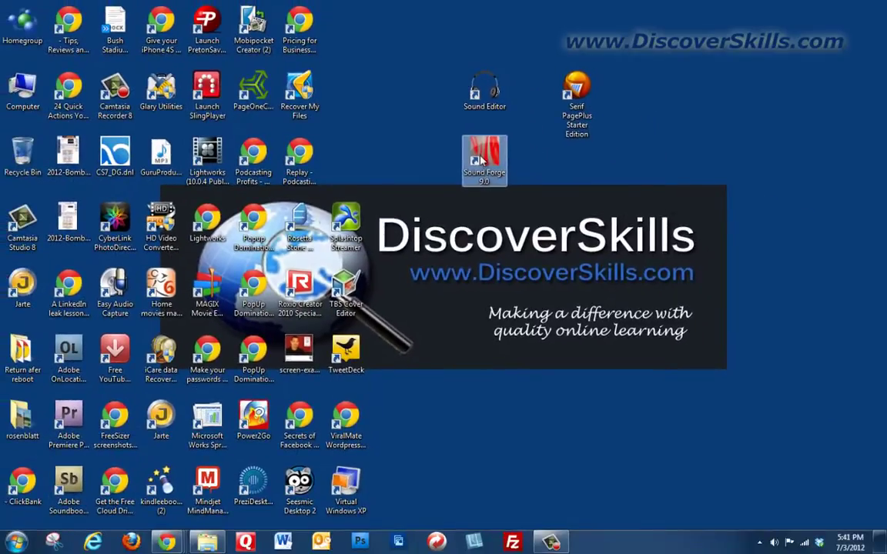
- Line up Sound Editor, Sound Forge 9.0 and Serif PagePlus side by side in the second icon row, away from the sorted columns
left_click_drag(585, 220, 835, 121)
left_click_drag(577, 90, 718, 91)
left_click_drag(497, 102, 639, 102)
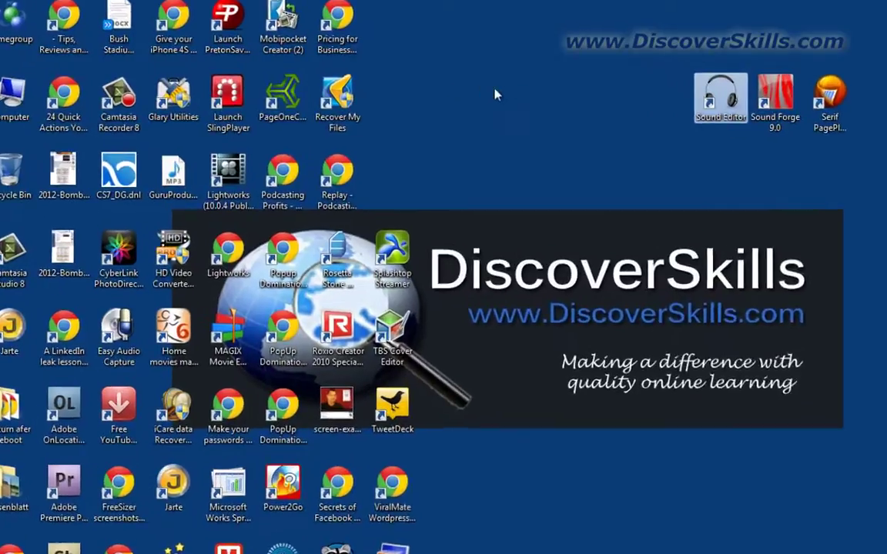
- Turn off Align icons to grid and turn on Auto arrange icons for the desktop
right_click(497, 95)
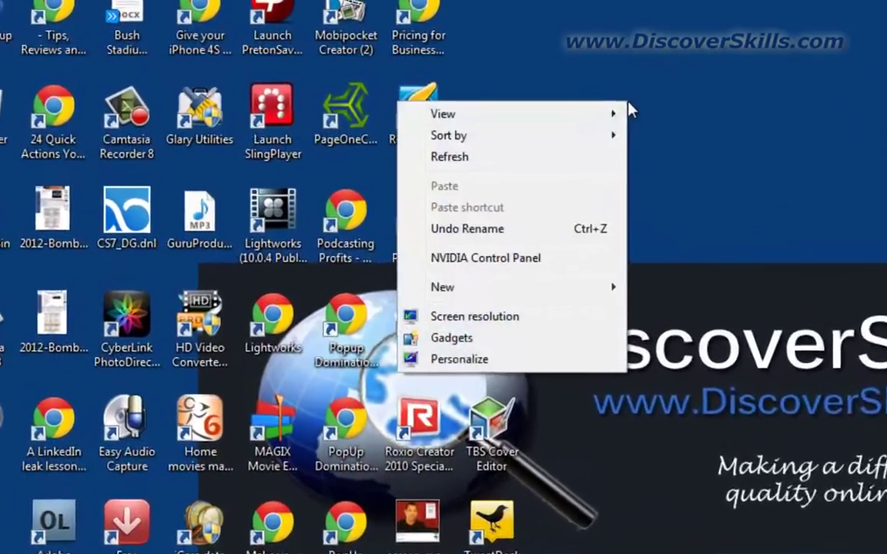
mouse_move(469, 100)
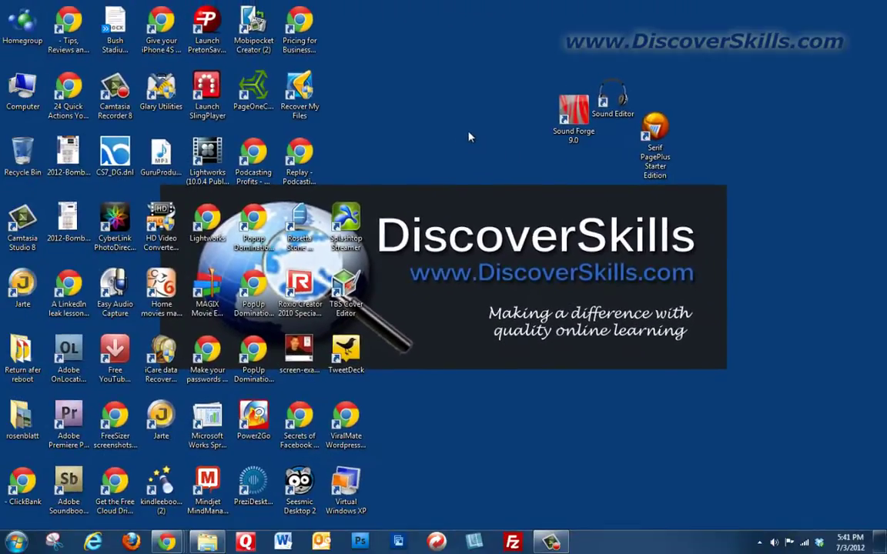
right_click(466, 87)
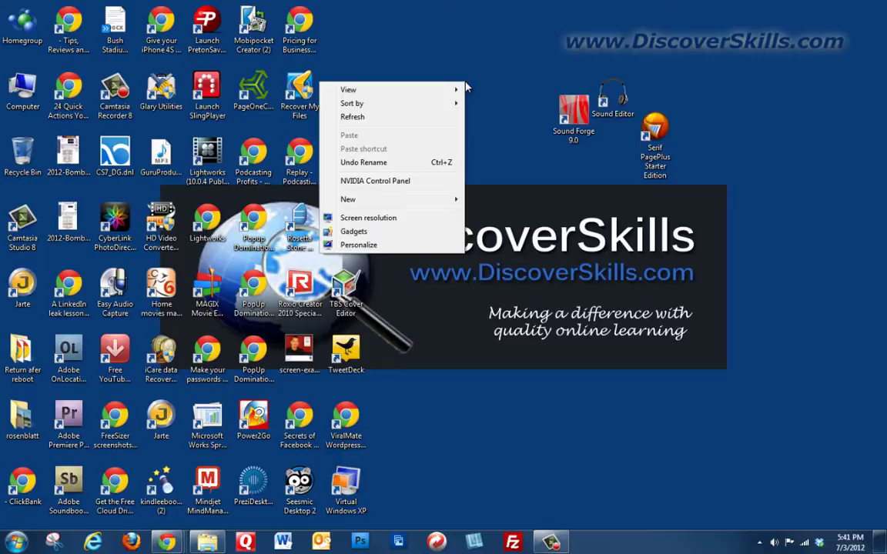
mouse_move(436, 95)
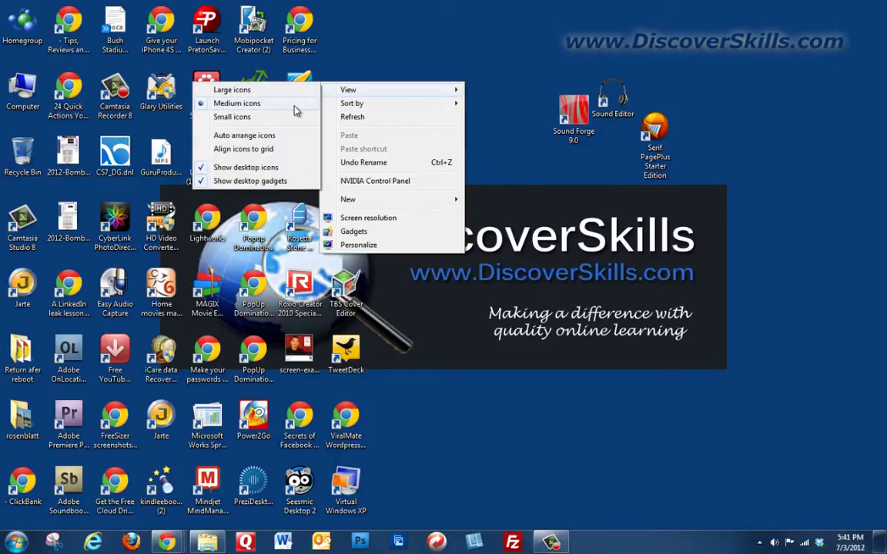
left_click(262, 136)
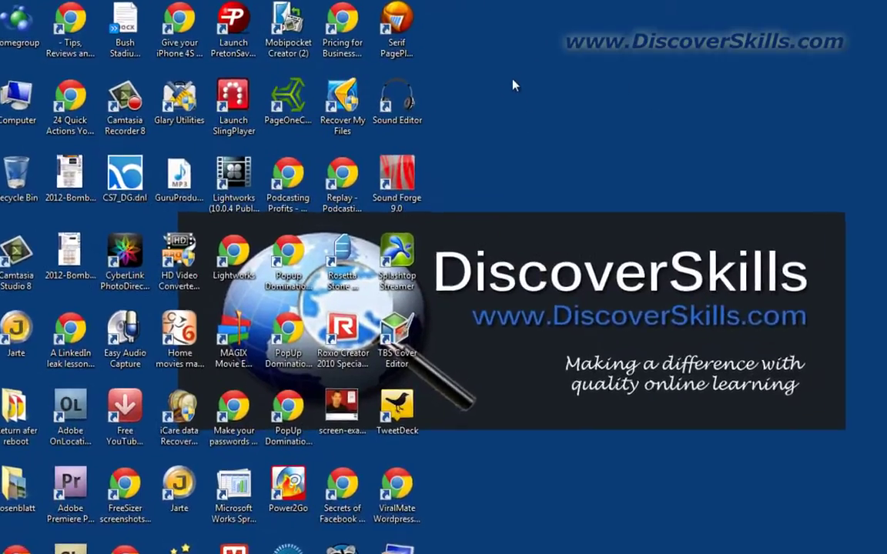
- Sort the desktop icons by size
right_click(445, 76)
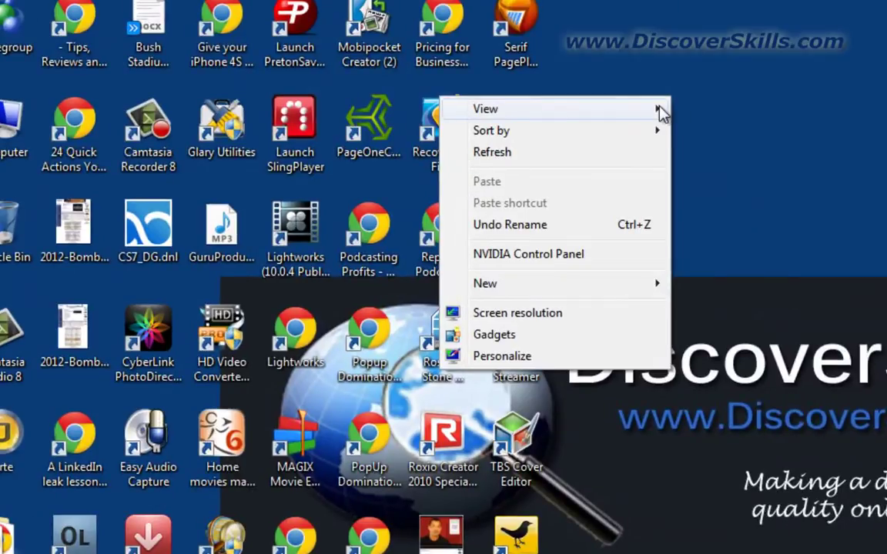
mouse_move(660, 113)
mouse_move(534, 134)
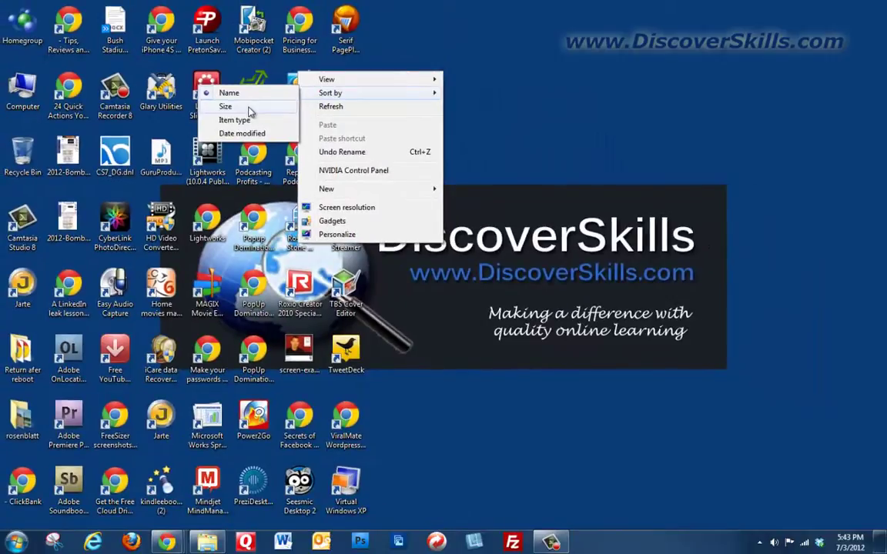
left_click(323, 151)
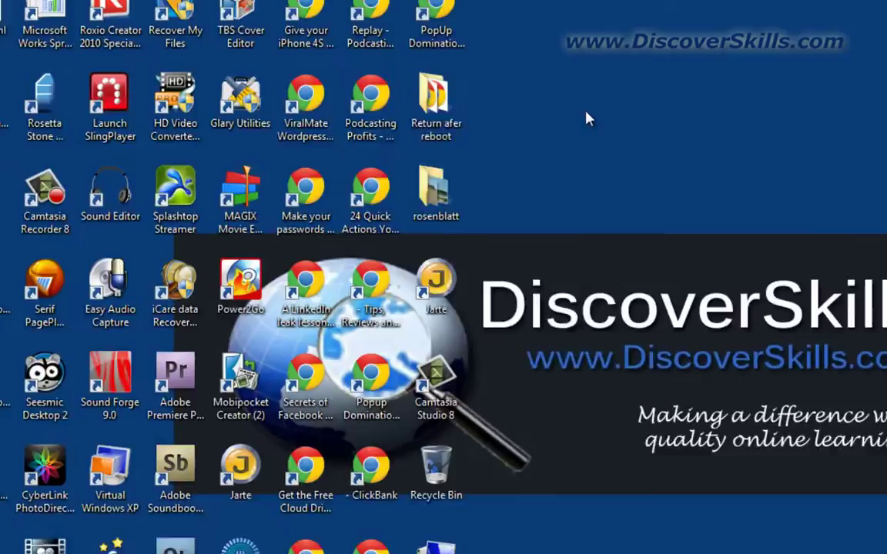
- Review the desktop's view and sort options, closing them without changing anything
right_click(452, 103)
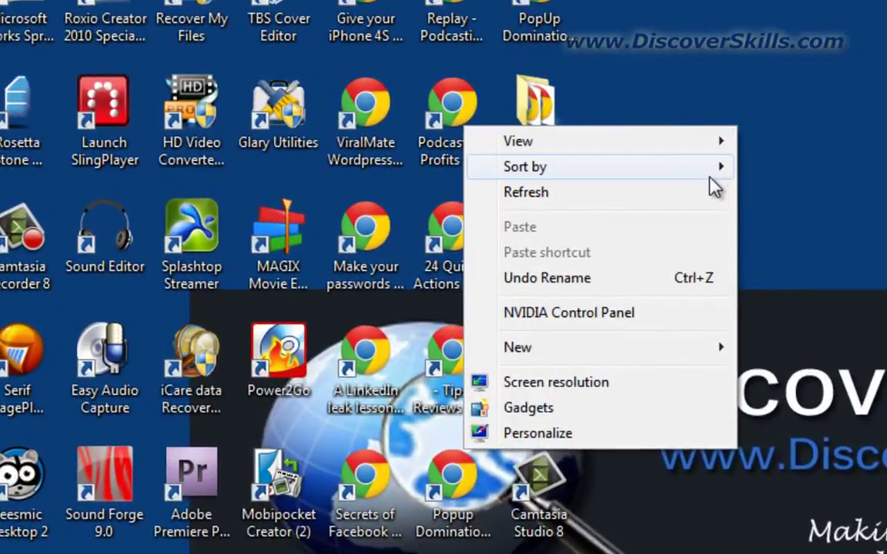
mouse_move(710, 176)
mouse_move(716, 153)
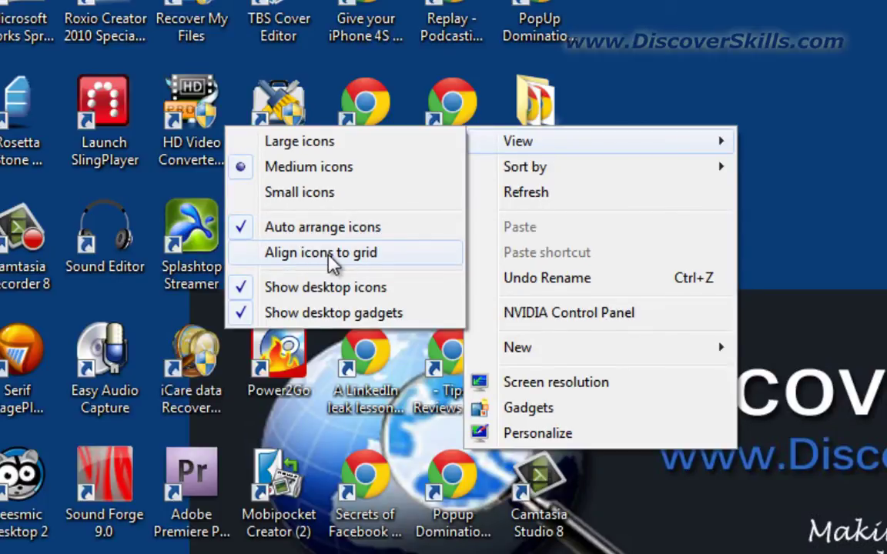
mouse_move(553, 174)
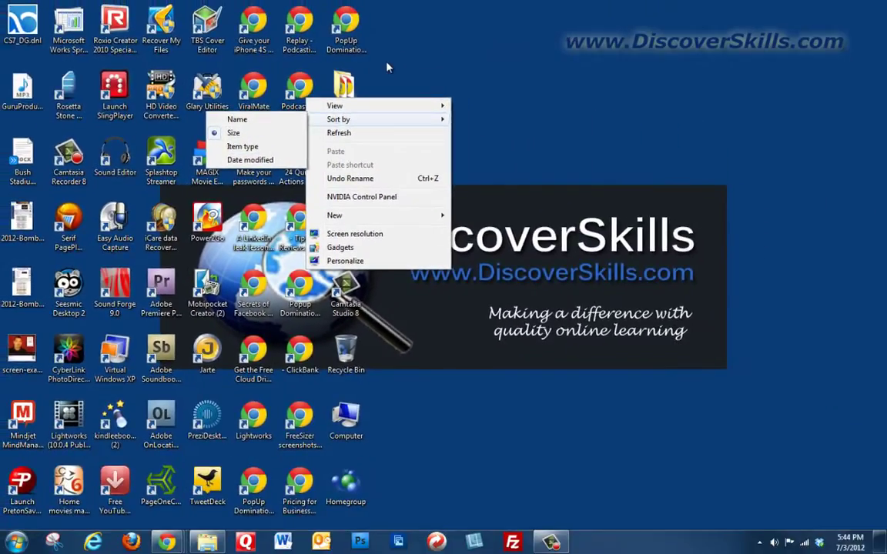
left_click(388, 68)
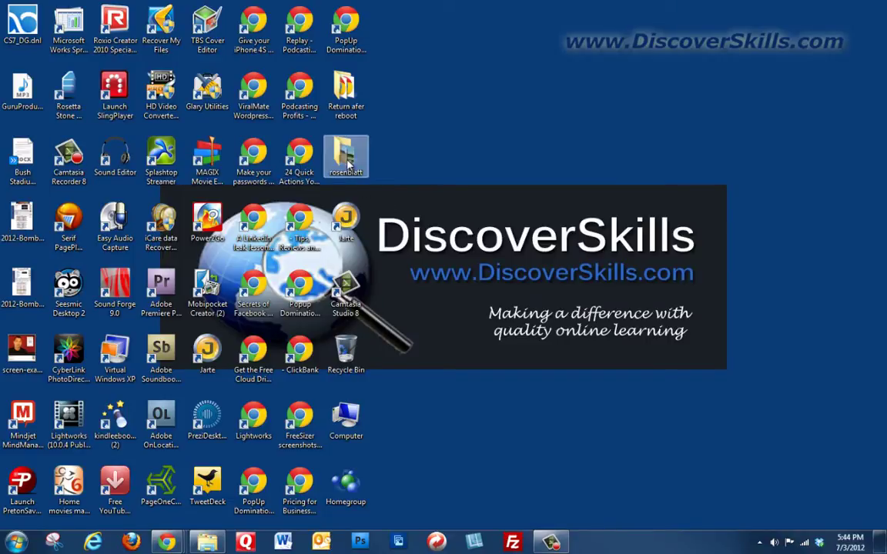
- Turn off Auto arrange icons and turn on Align icons to grid
right_click(501, 85)
mouse_move(495, 94)
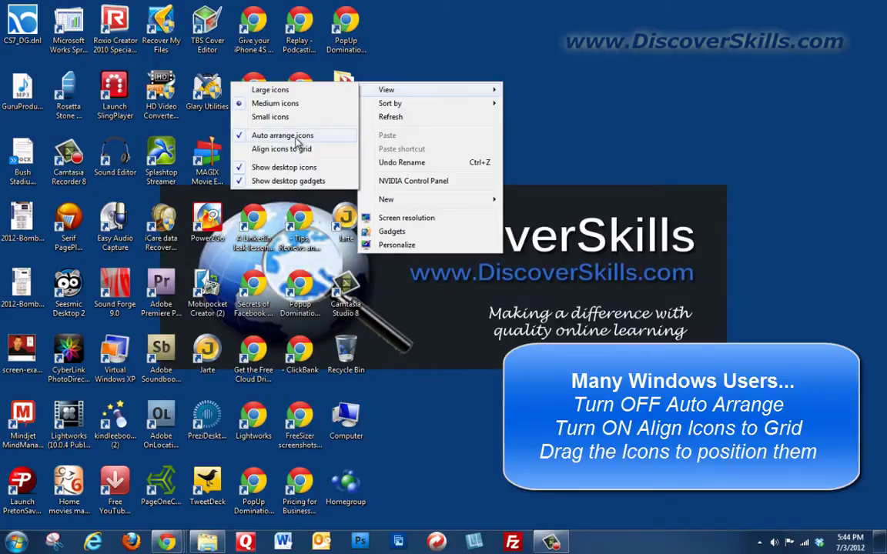
left_click(260, 135)
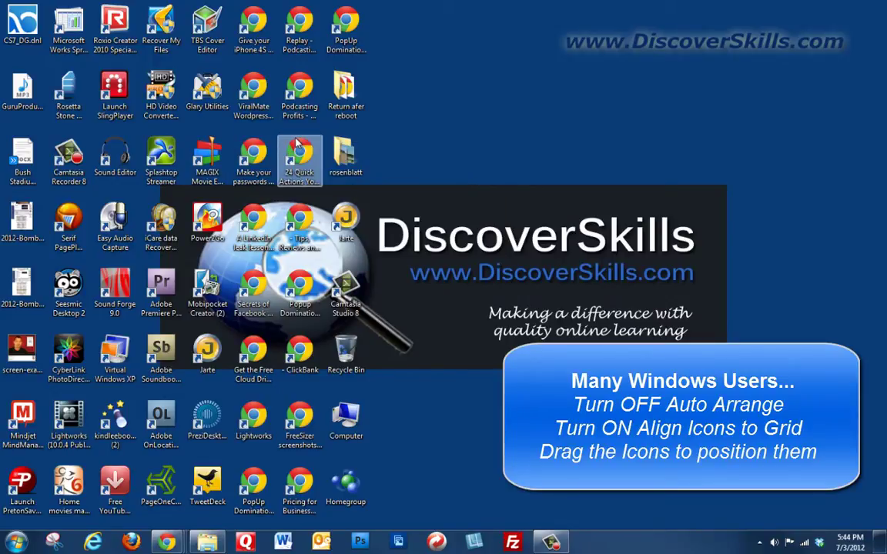
right_click(585, 78)
mouse_move(497, 85)
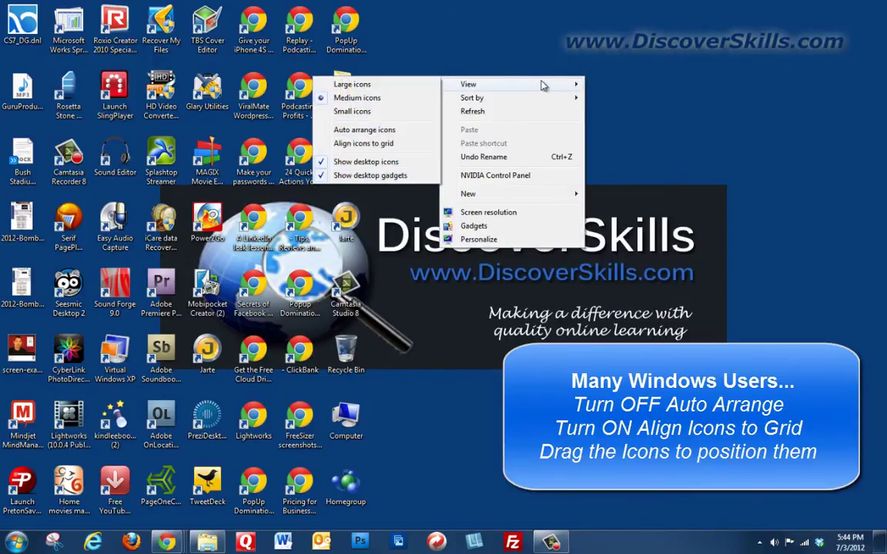
left_click(373, 149)
- Move the Return afer reboot folder beside rosenblatt and line up PopUp Domination, Replay and Podcasting Profits in the first row, away from the columns
left_click_drag(346, 92, 391, 158)
left_click_drag(289, 112, 478, 44)
left_click(396, 40)
left_click(348, 40)
left_click_drag(347, 40, 438, 31)
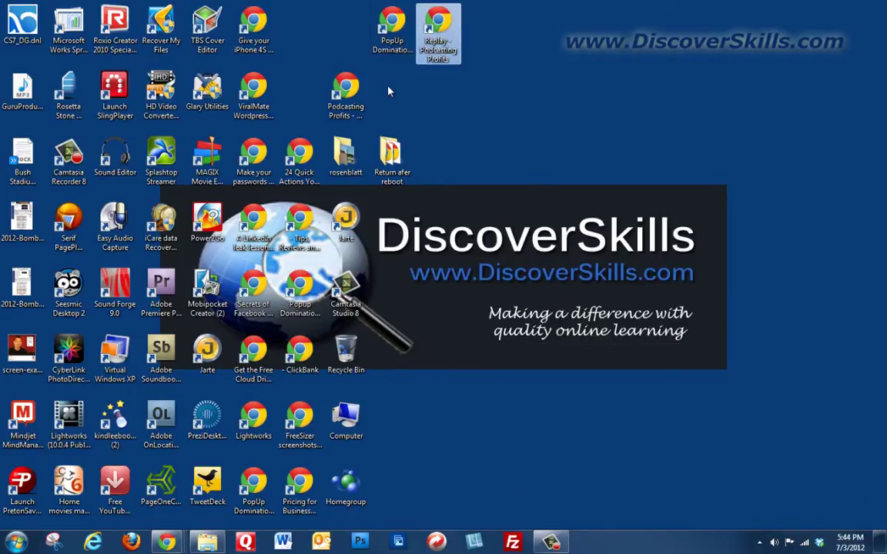
left_click_drag(349, 77, 497, 31)
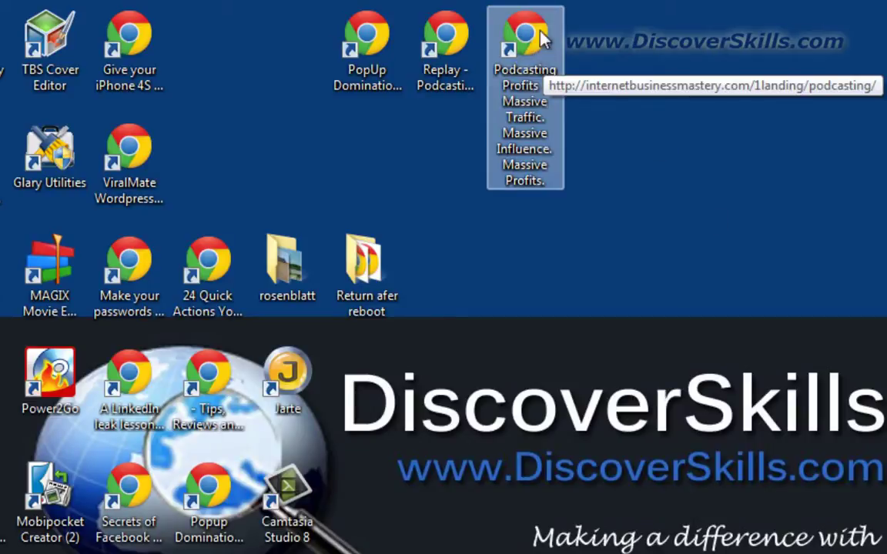
- Move Podcasting Profits, Replay and PopUp Domination one by one to the second row, two columns farther out
left_click_drag(538, 44, 696, 162)
left_click_drag(454, 43, 602, 173)
left_click_drag(390, 88, 531, 181)
left_click(433, 139)
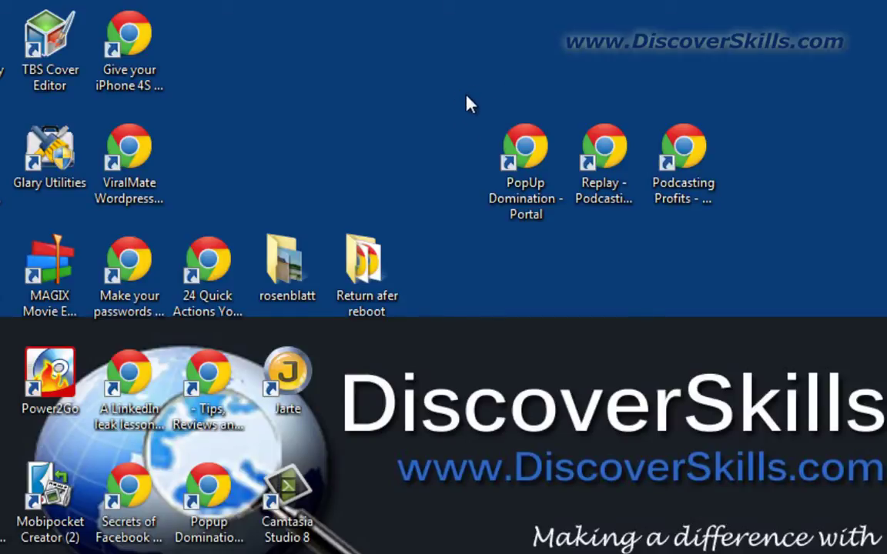
- Select PopUp Domination, Replay and Podcasting Profits together and move the group one row down and two columns farther out
left_click_drag(464, 93, 792, 293)
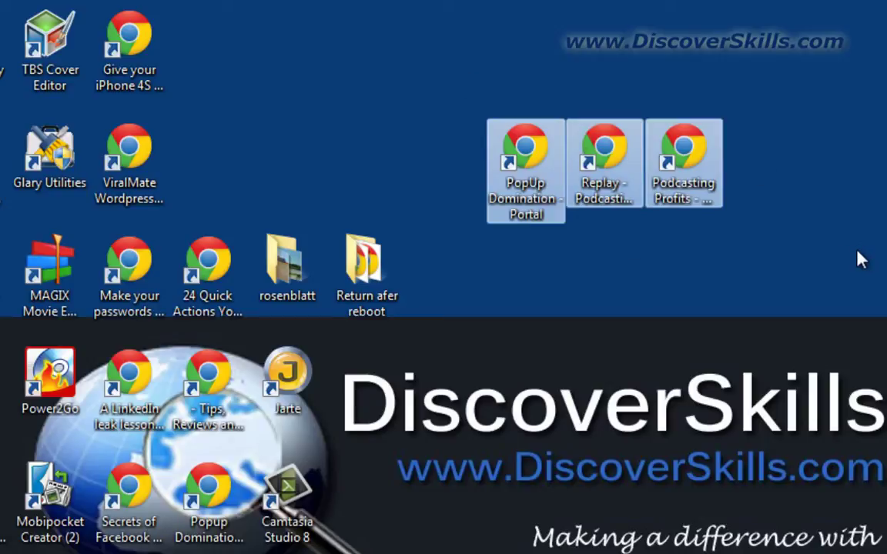
left_click_drag(535, 154, 662, 226)
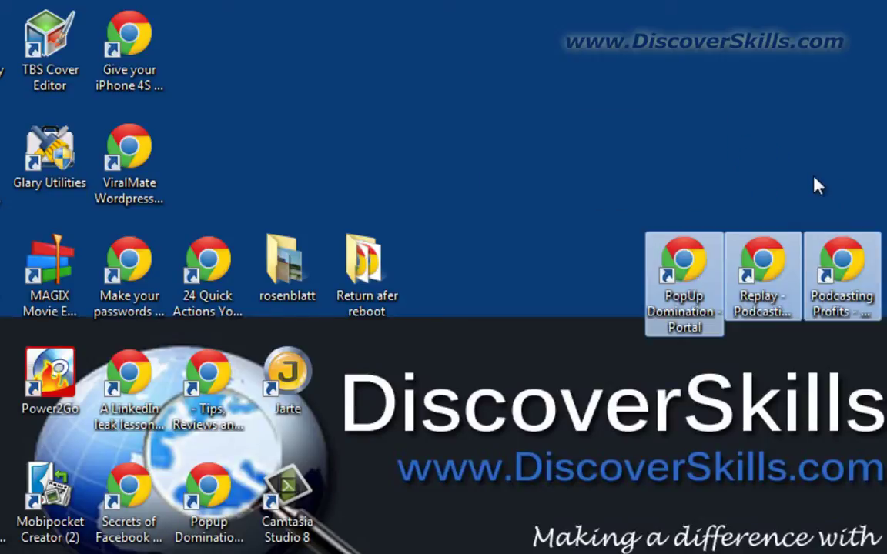
left_click(781, 95)
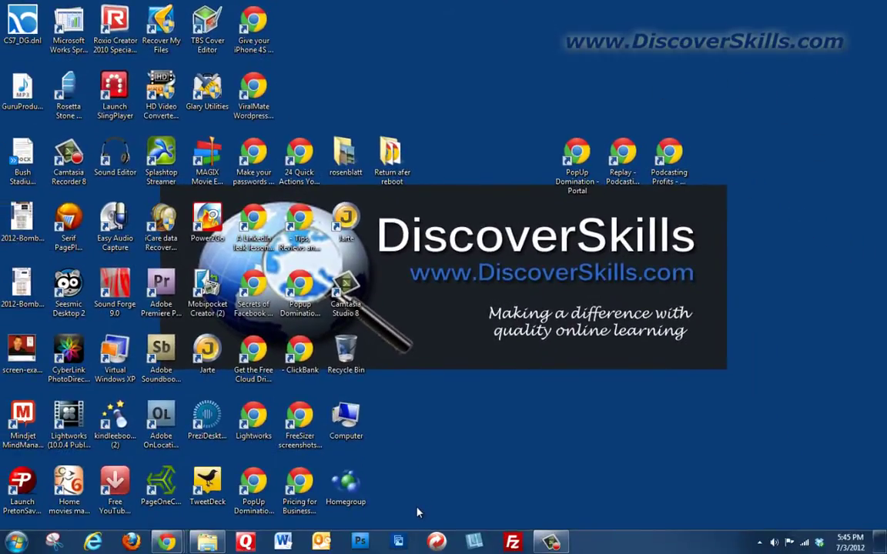
- Move the Jarte-to-Homegroup block of icons below the PopUp group, and the Make your passwords to Return afer reboot row above it
left_click_drag(417, 506, 189, 322)
left_click_drag(229, 402, 598, 337)
left_click_drag(512, 148, 485, 89)
left_click(332, 65)
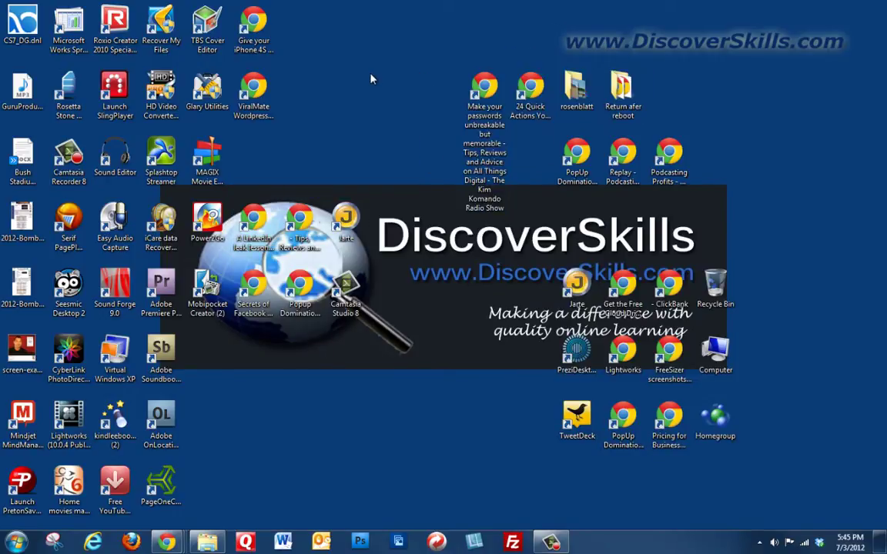
- Move ViralMate out to the third row and Recover My Files, TBS Cover Editor and Give your iPhone together to the second row's far end
left_click_drag(258, 104, 442, 163)
left_click_drag(368, 71, 351, 25)
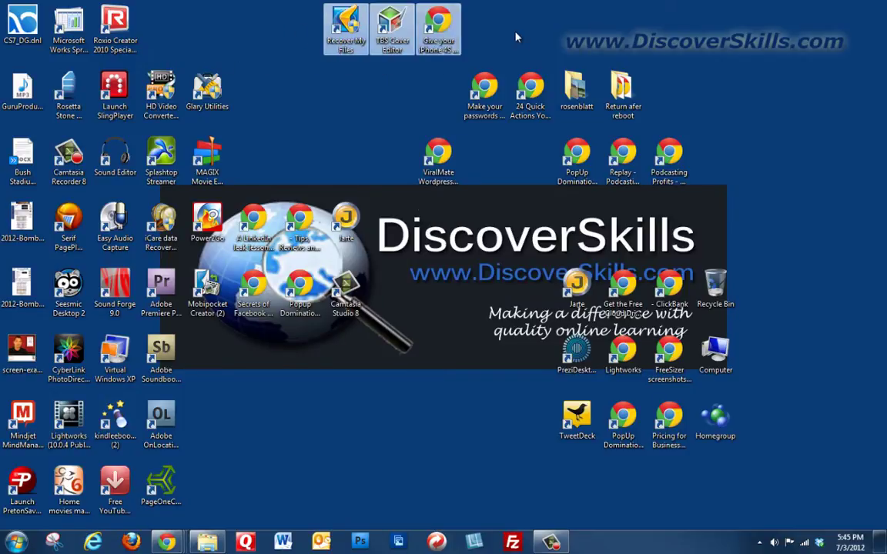
left_click_drag(438, 31, 808, 96)
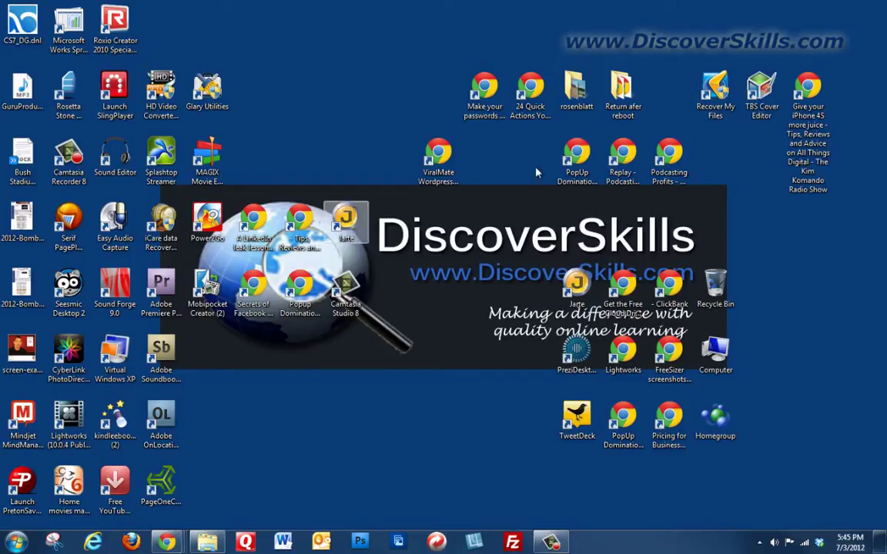
- Place the ViralMate shortcut in the second row, directly beside Make your passwords
left_click_drag(453, 161, 448, 104)
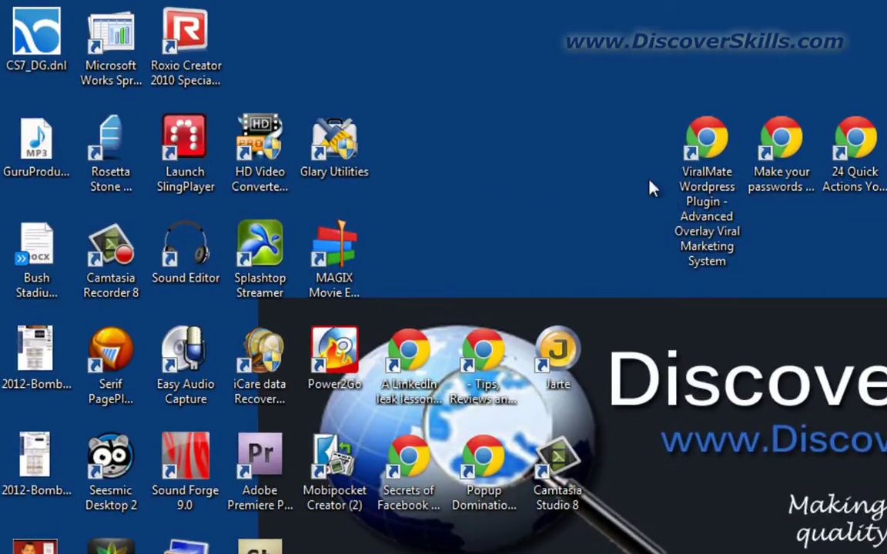
left_click(697, 204)
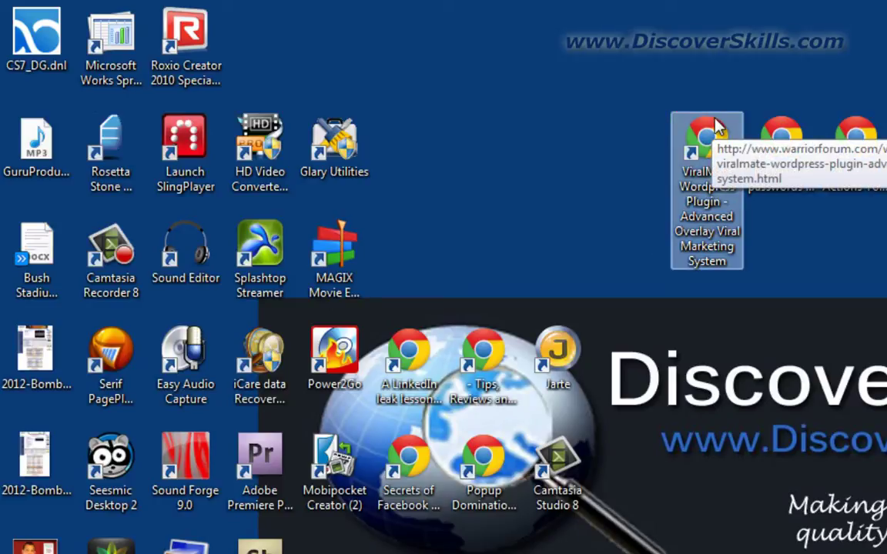
left_click(606, 164)
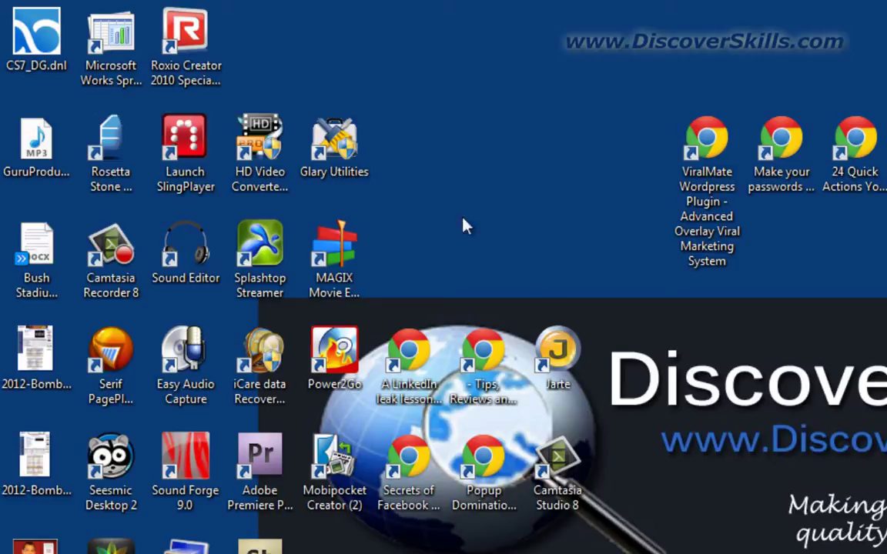
- Move Launch SlingPlayer within the second row, leaving one empty column between it and ViralMate
left_click(191, 150)
left_click_drag(191, 150, 577, 115)
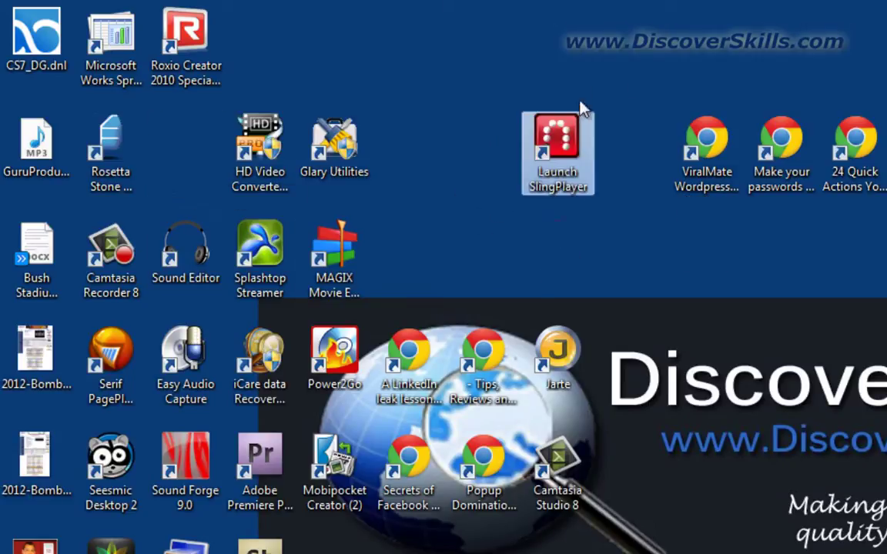
left_click(637, 85)
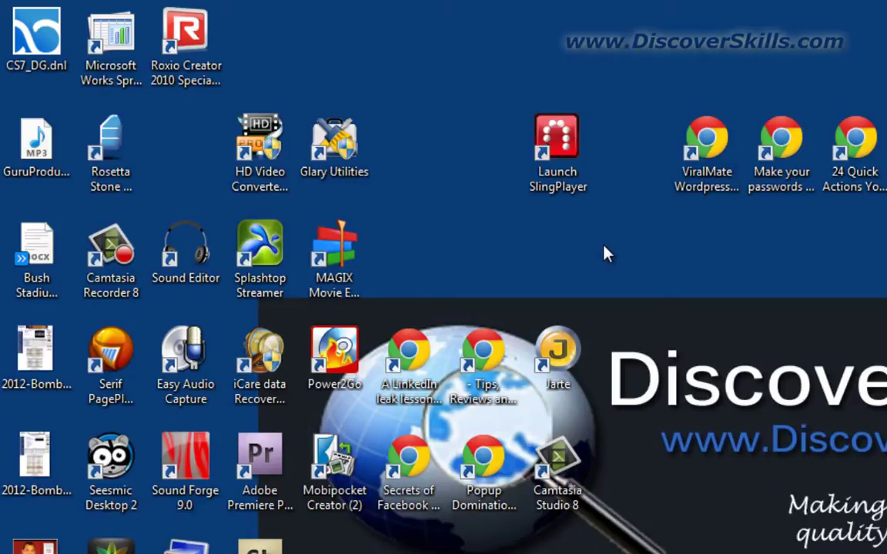
- Rename the Launch SlingPlayer shortcut to SlingPlayer
double_click(559, 135)
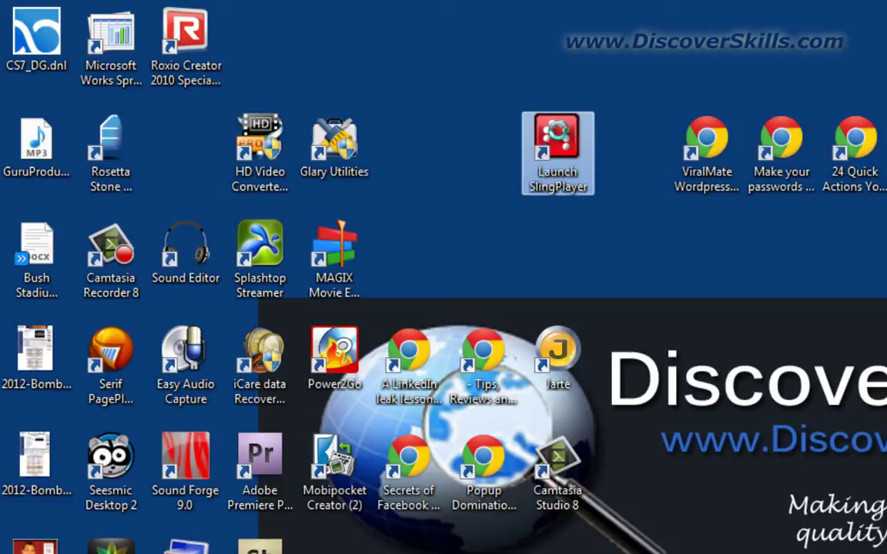
right_click(560, 136)
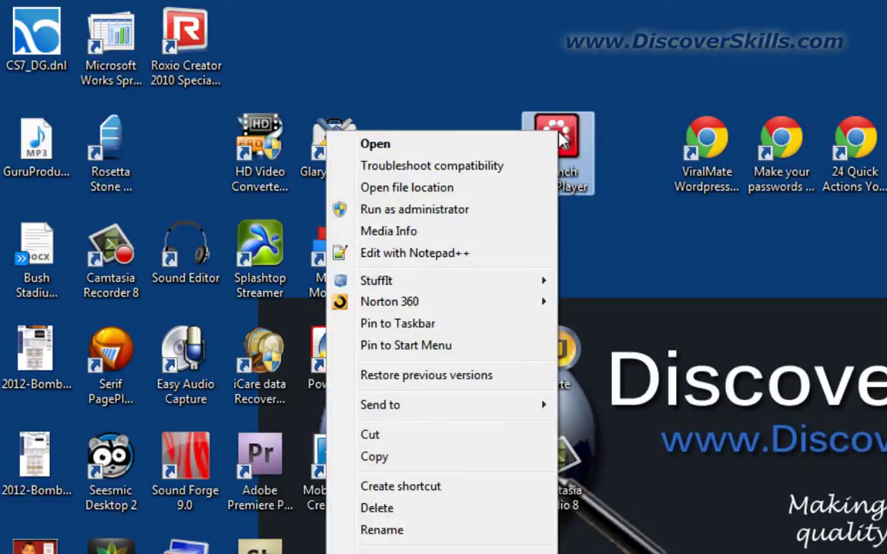
left_click(387, 531)
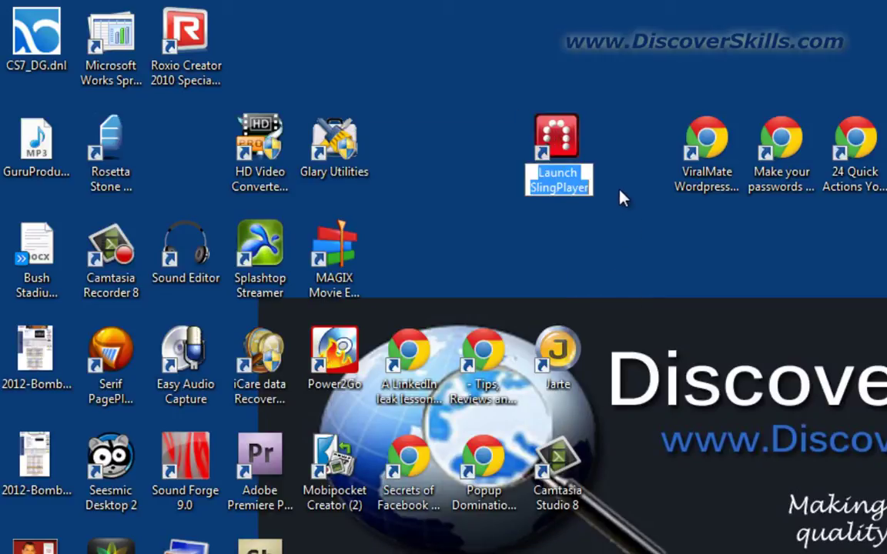
left_click(581, 174)
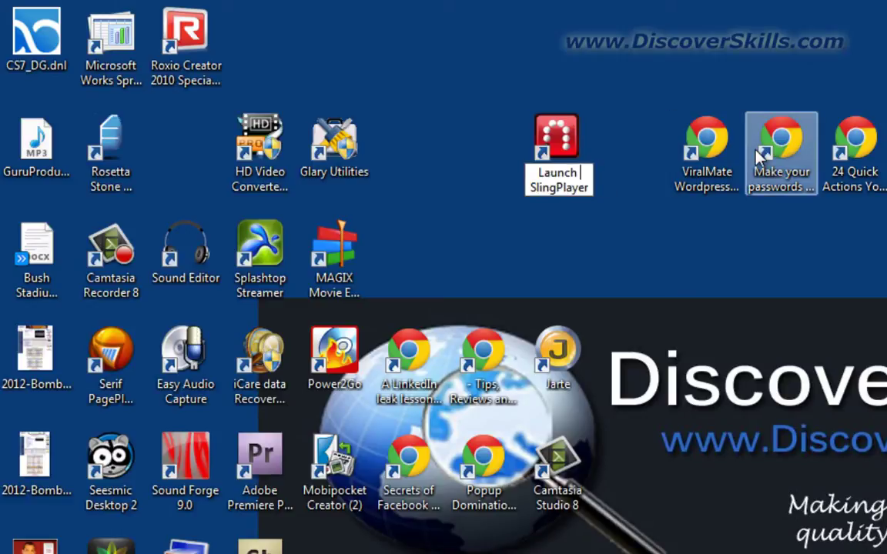
key("BackSpace")
key("BackSpace")
key("BackSpace")
key("BackSpace")
key("BackSpace")
key("BackSpace")
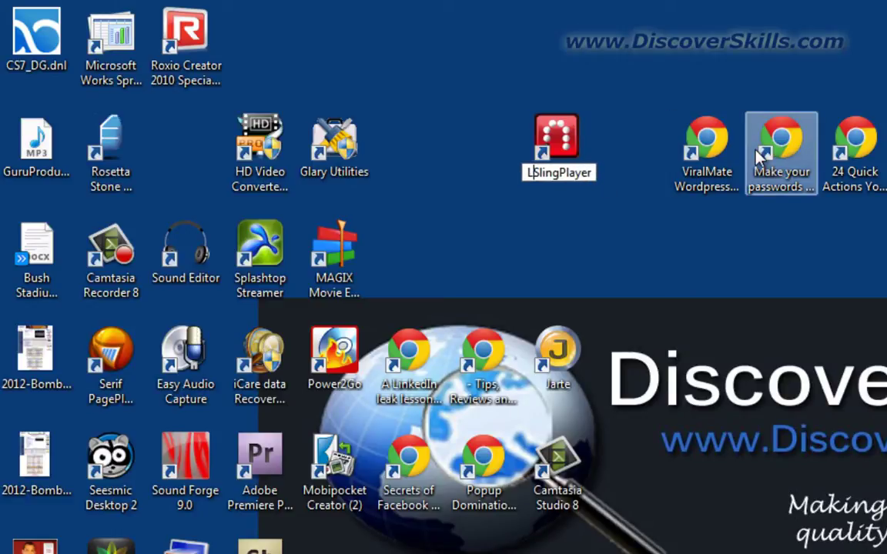
key("BackSpace")
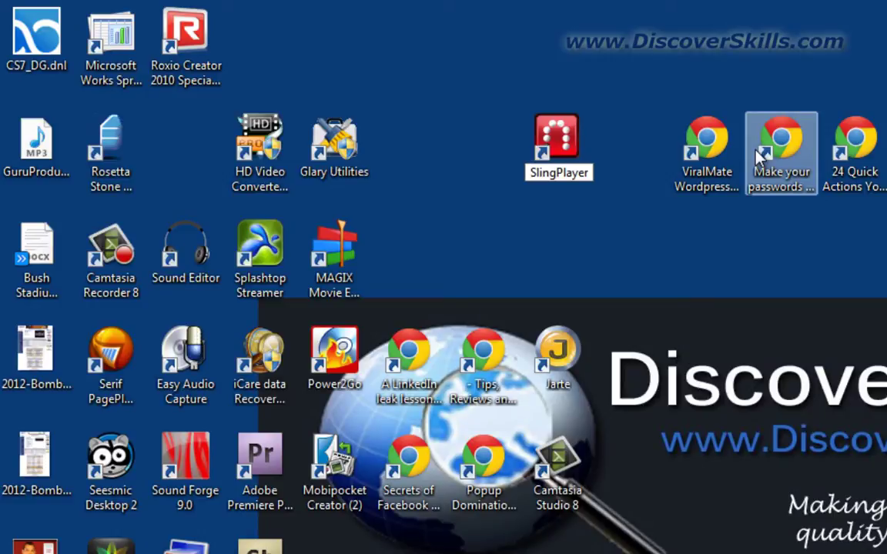
key("Return")
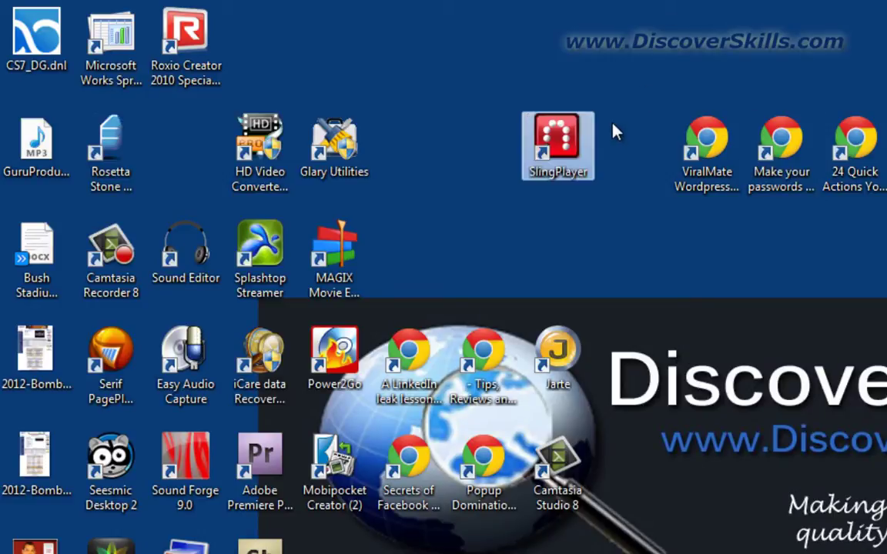
- Place the SlingPlayer shortcut directly beside ViralMate in the second row, and MAGIX Movie Edit Pro 17 on SlingPlayer's other side
left_click_drag(558, 142, 633, 143)
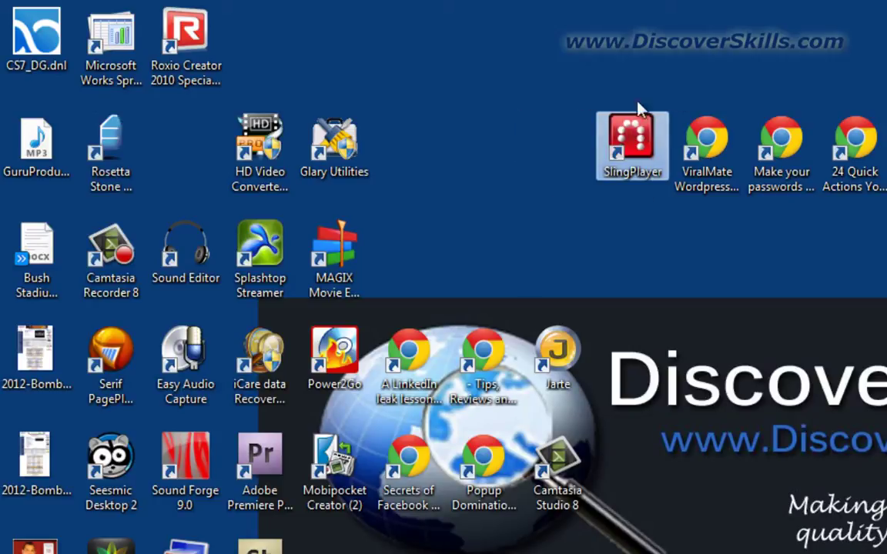
left_click(339, 274)
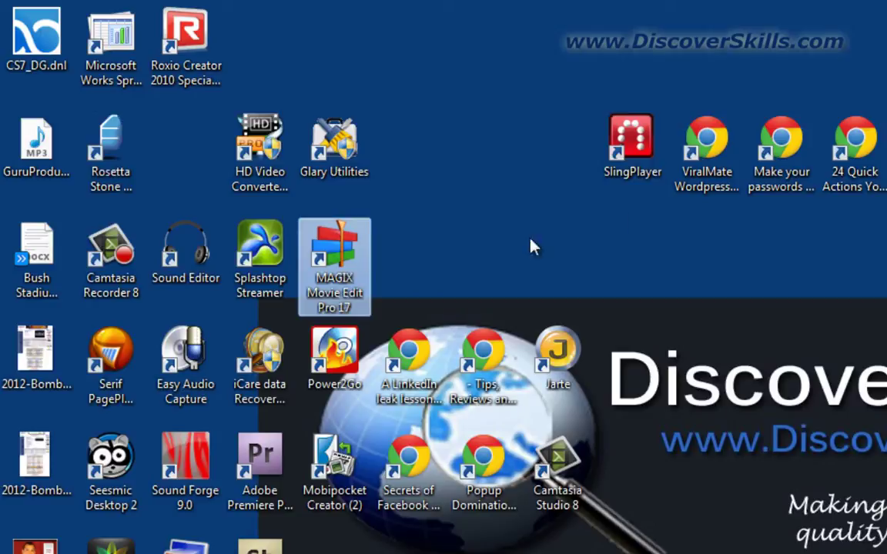
left_click_drag(339, 265, 556, 158)
left_click(260, 248)
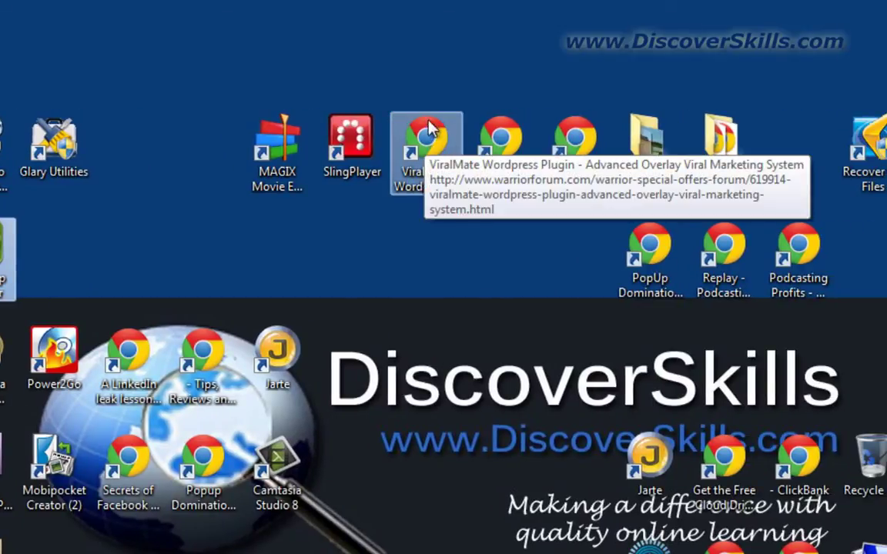
- Examine the full names of the ViralMate, Make your passwords, 24 Quick Actions and PopUp Domination shortcuts
left_click(438, 140)
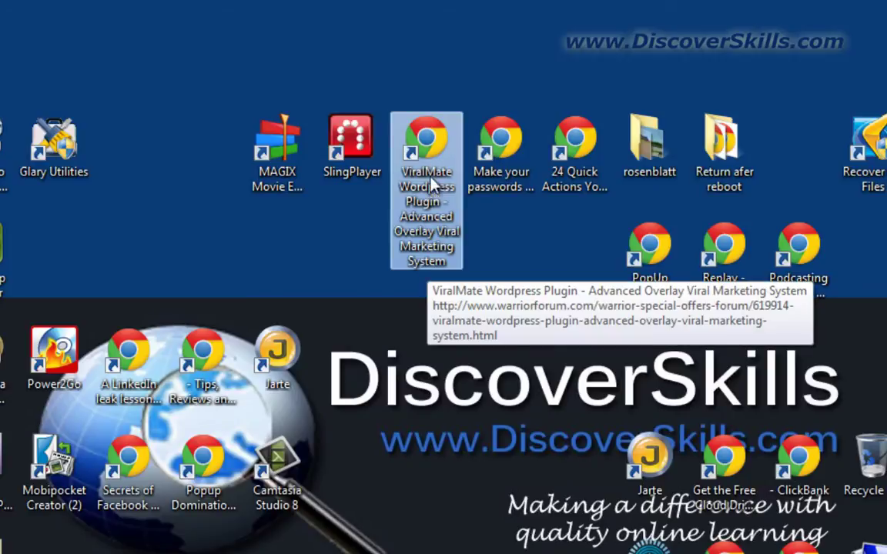
left_click(311, 246)
left_click(528, 143)
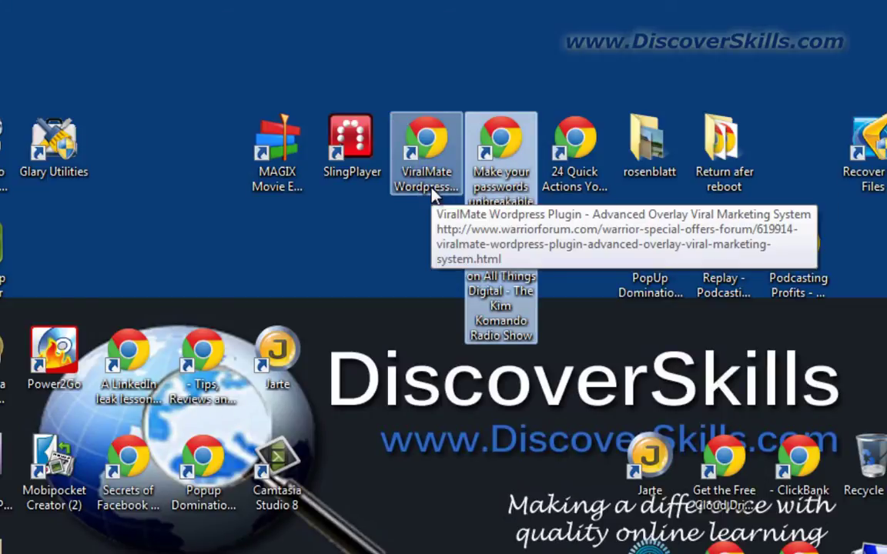
left_click(414, 262)
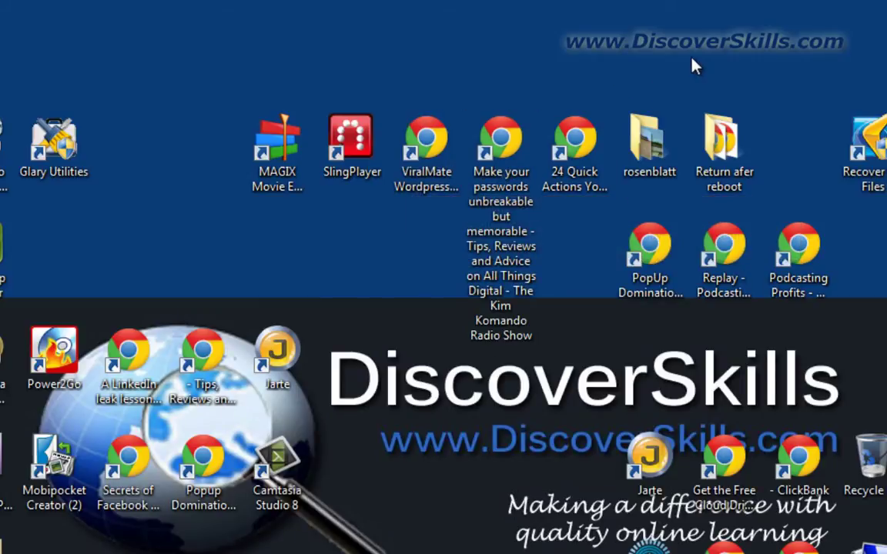
left_click(576, 183)
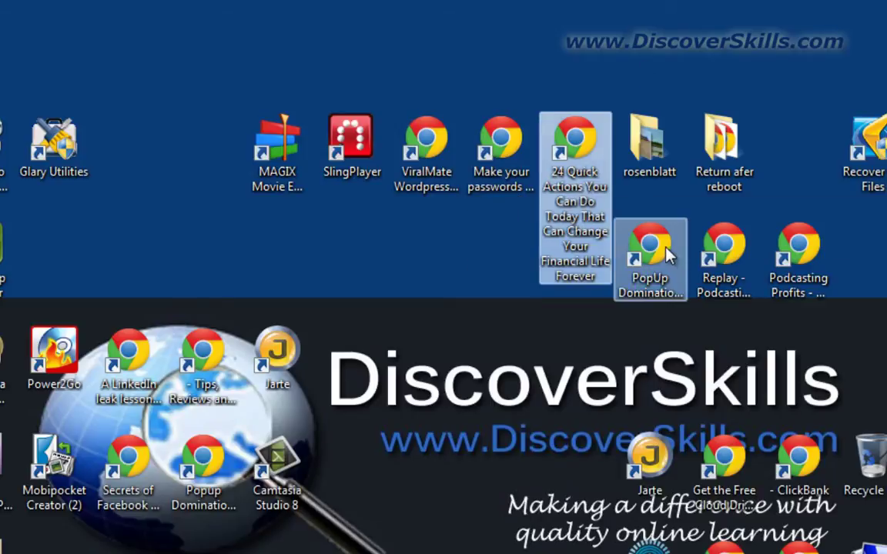
left_click(659, 257)
left_click(436, 291)
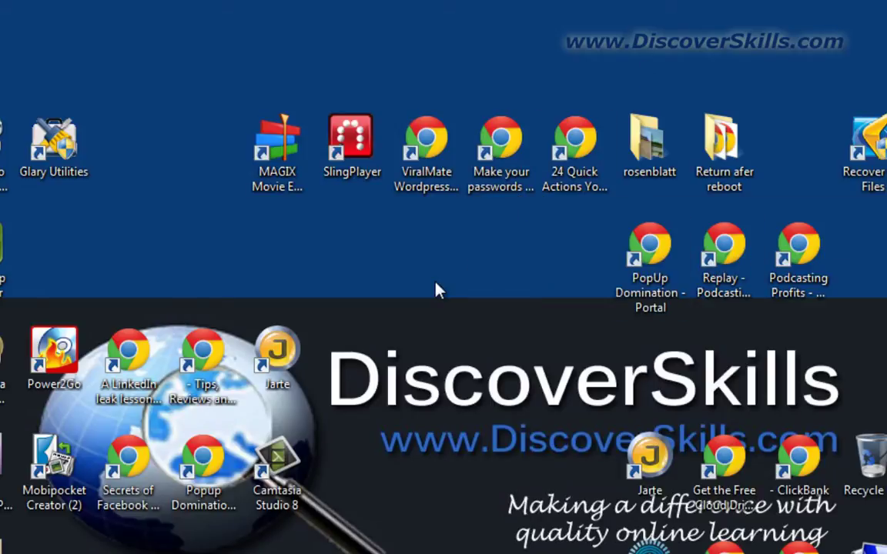
- Open the MAGIX Movie Edit Pro 17 shortcut's name for editing and accept it without changes
left_click(275, 142)
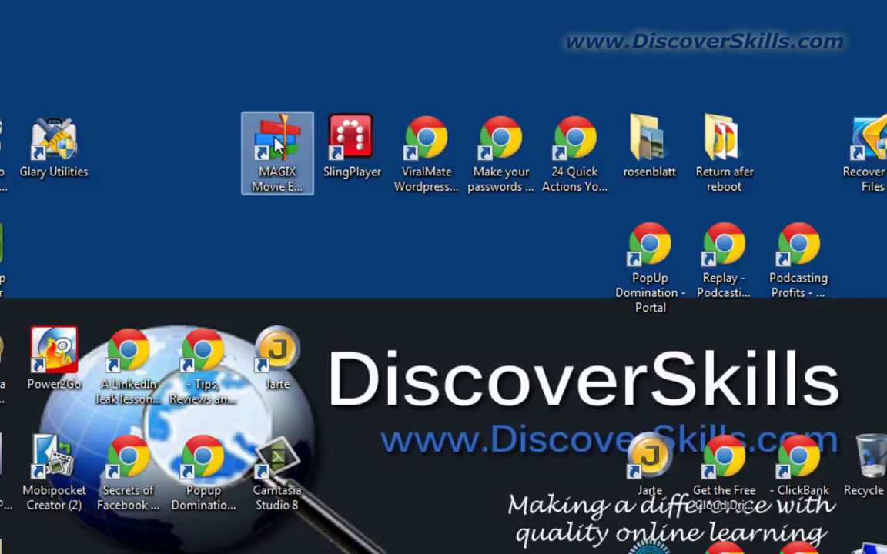
right_click(276, 140)
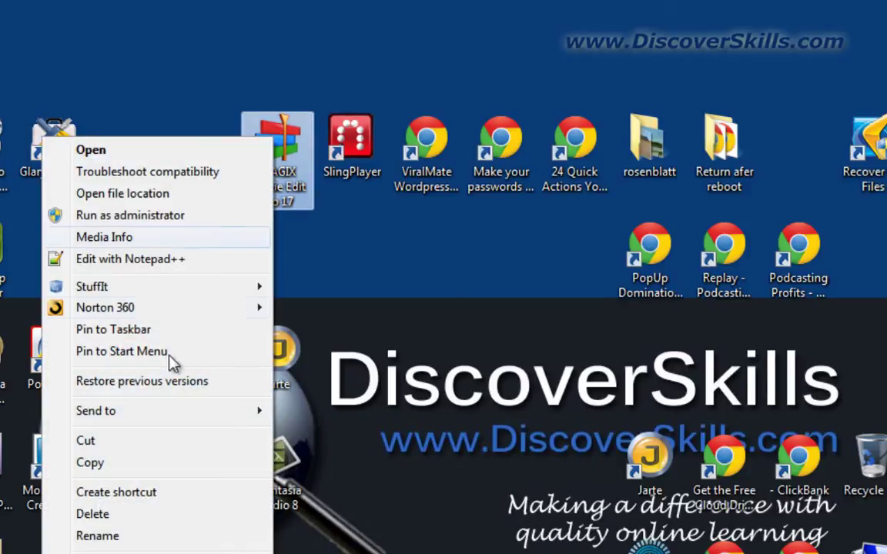
left_click(97, 536)
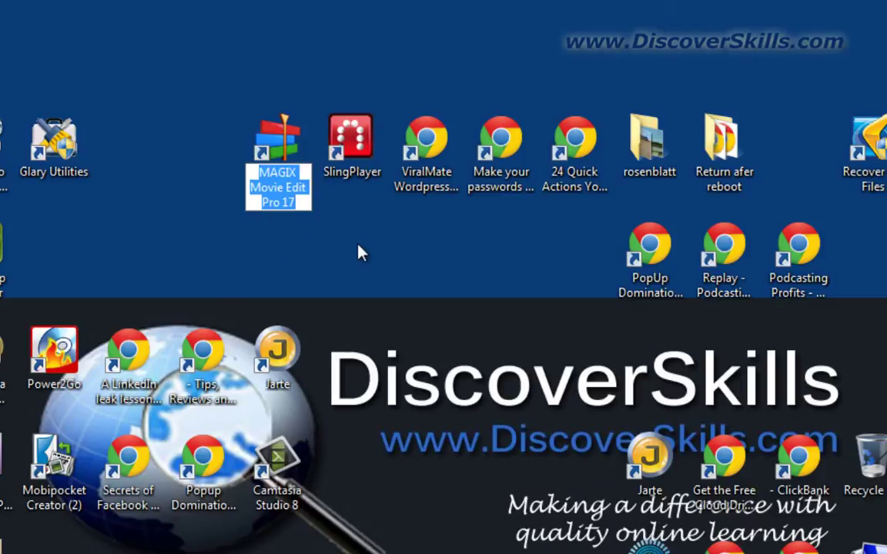
key("Return")
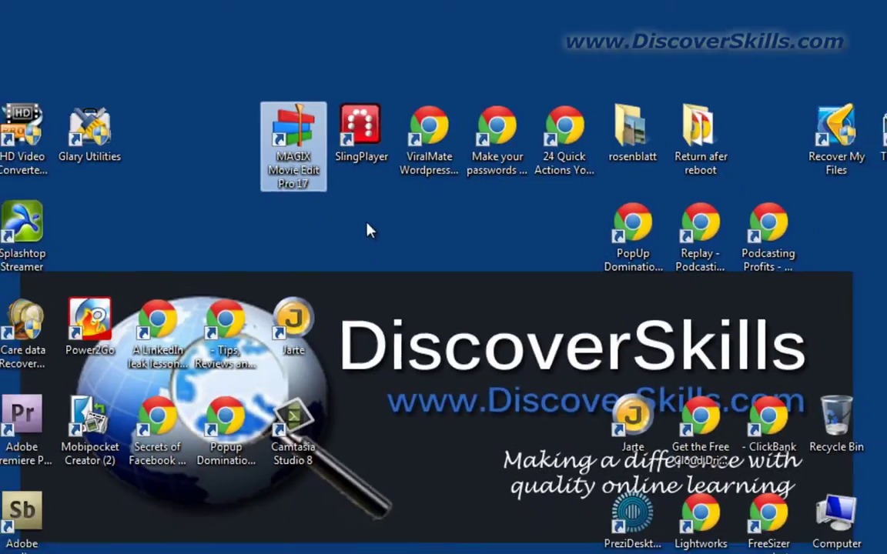